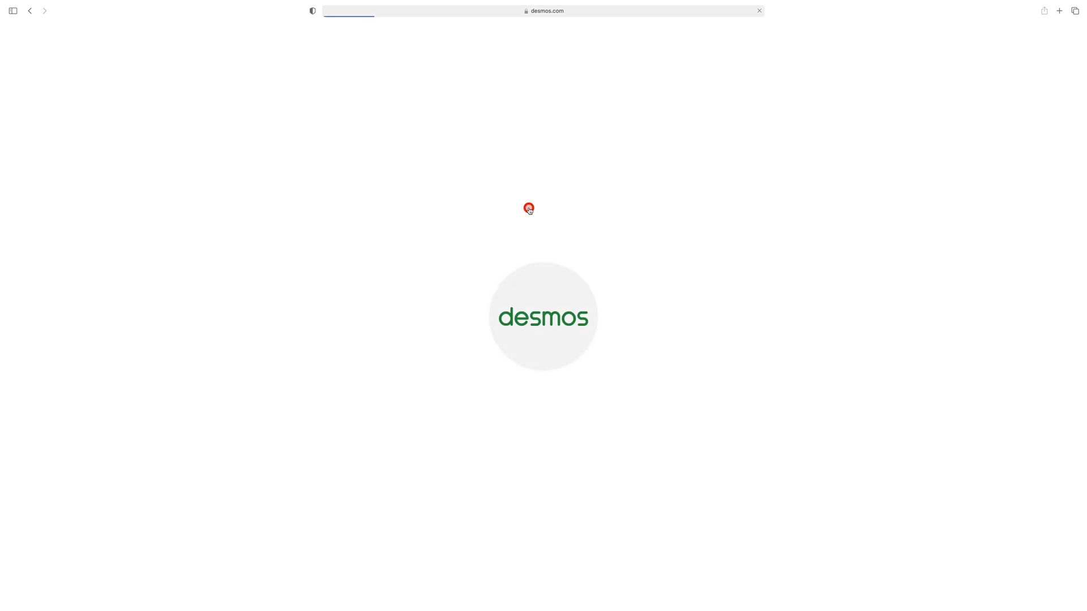
Step: Focus expression line 1 of the new blank Untitled Graph
left_click(63, 108)
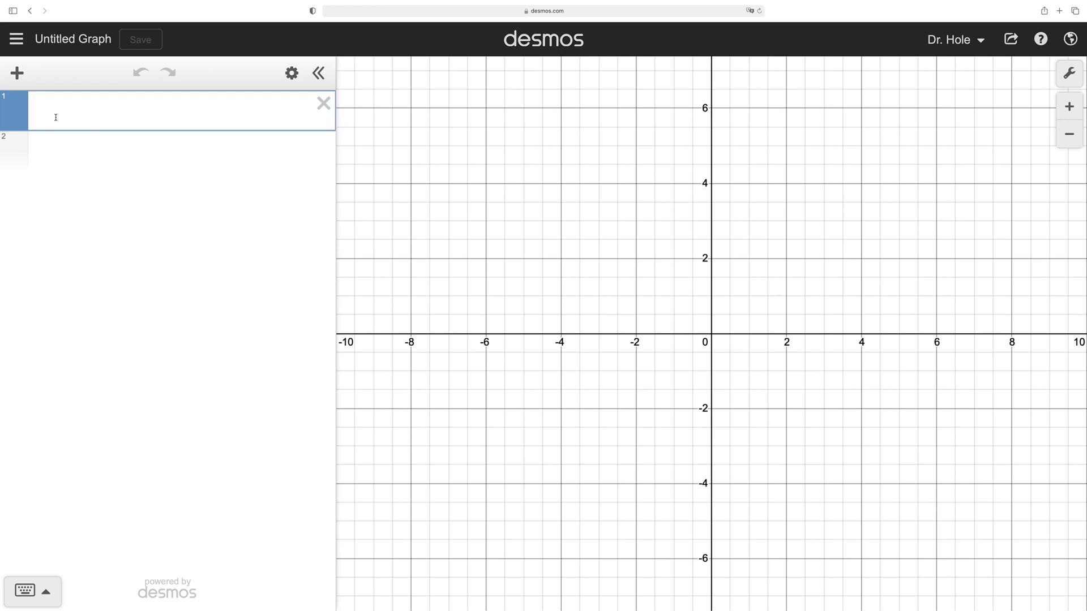
Step: Create slider N = 2 with min 1, max 18 and step 1
left_click(55, 118)
type("N")
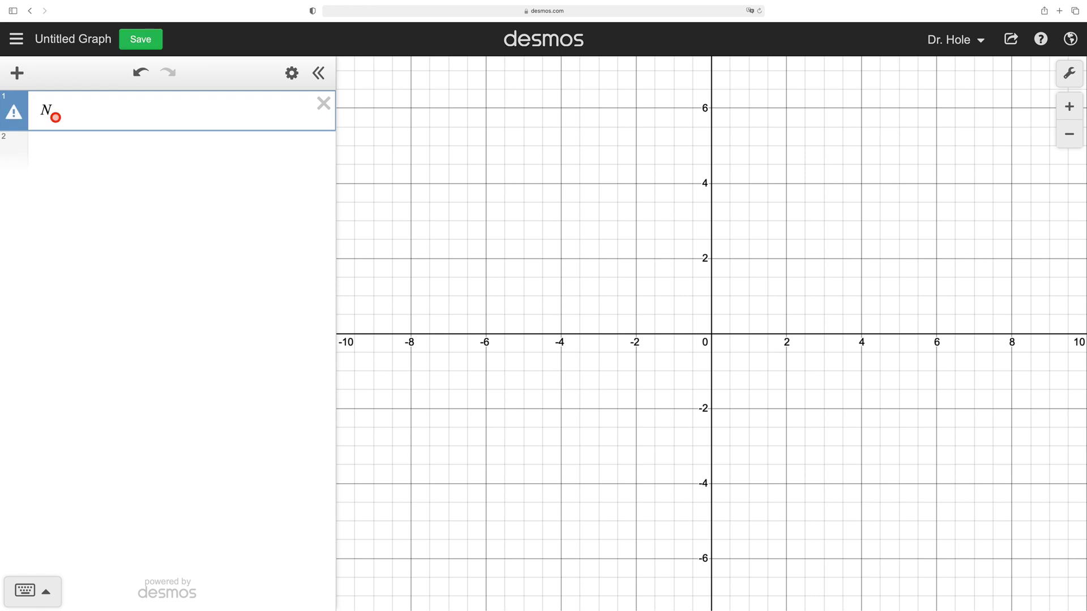
type("=2")
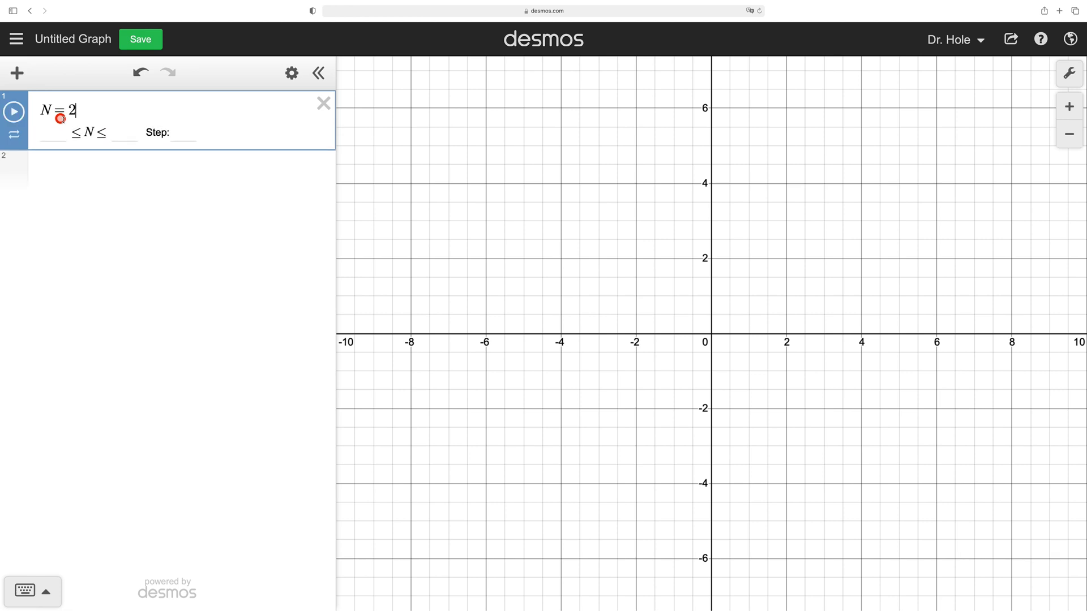
left_click(54, 136)
type("1")
left_click(121, 131)
left_click_drag(784, 342, 451, 360)
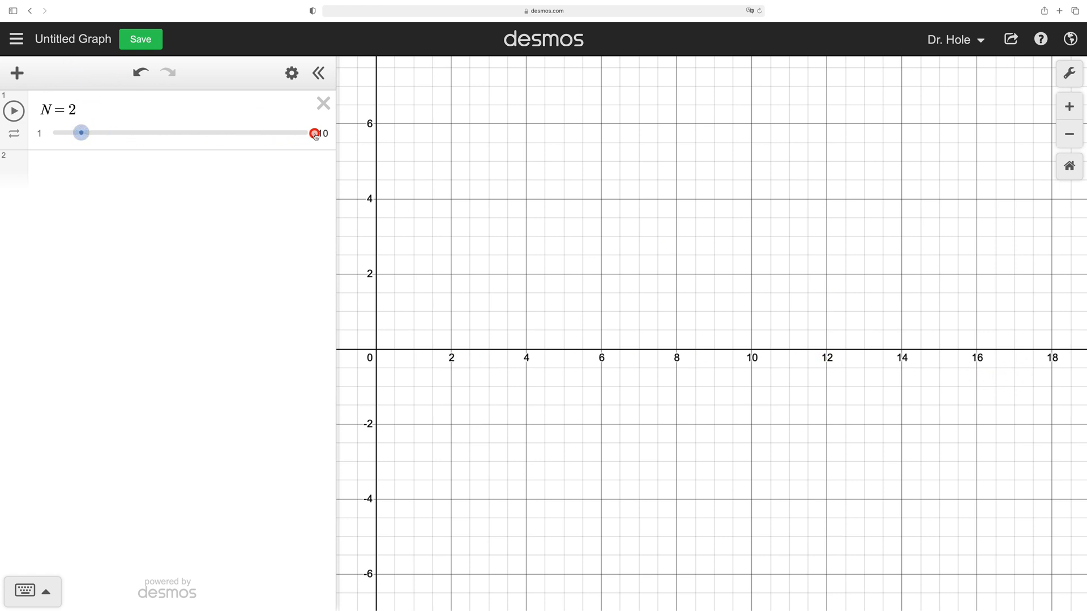
left_click(315, 133)
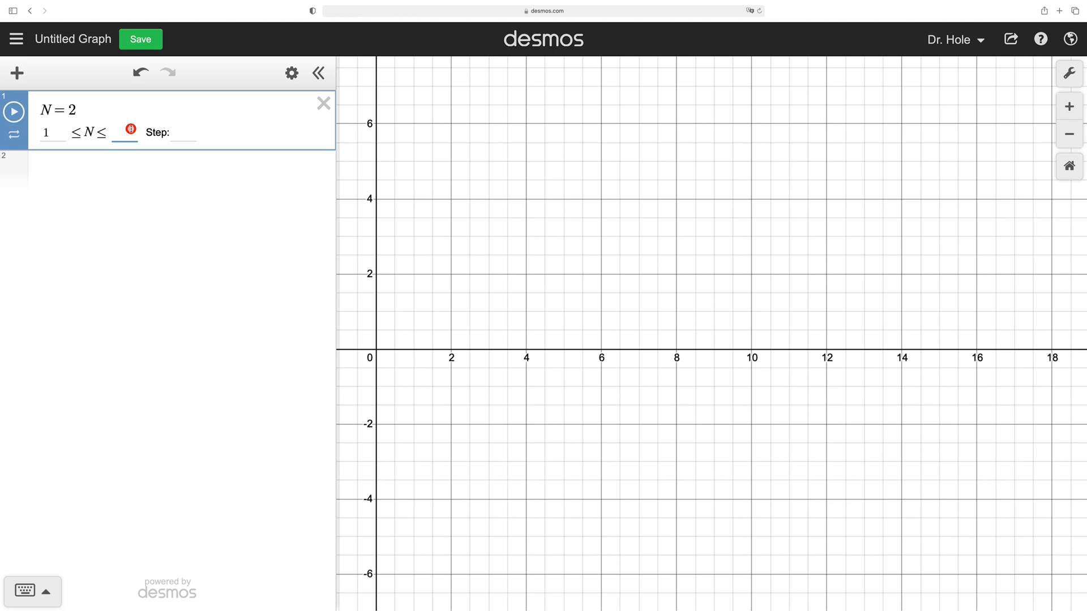
type("18")
left_click(185, 132)
type("1")
left_click(134, 171)
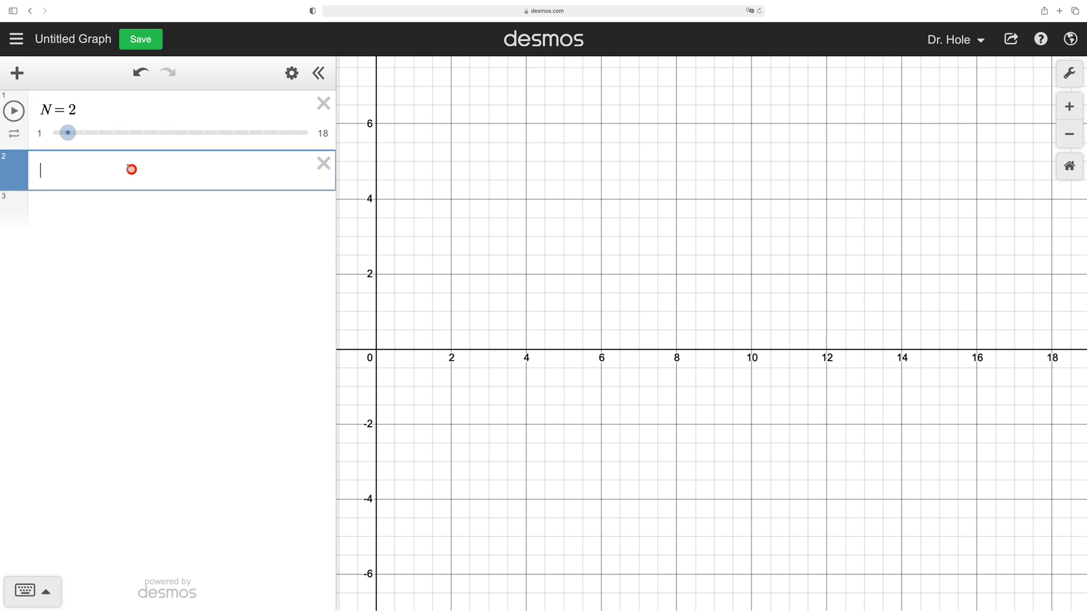
Step: Define the list n = [1,...,N] on line 2
mouse_move(68, 133)
left_mouse_down()
mouse_move(235, 140)
mouse_move(48, 137)
left_mouse_up()
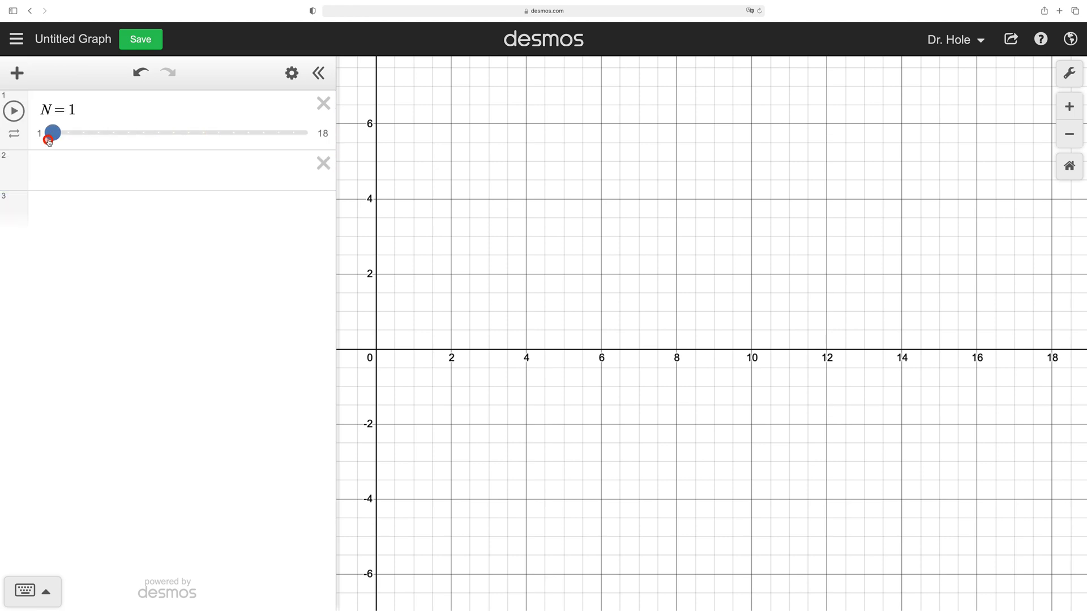
left_click(55, 173)
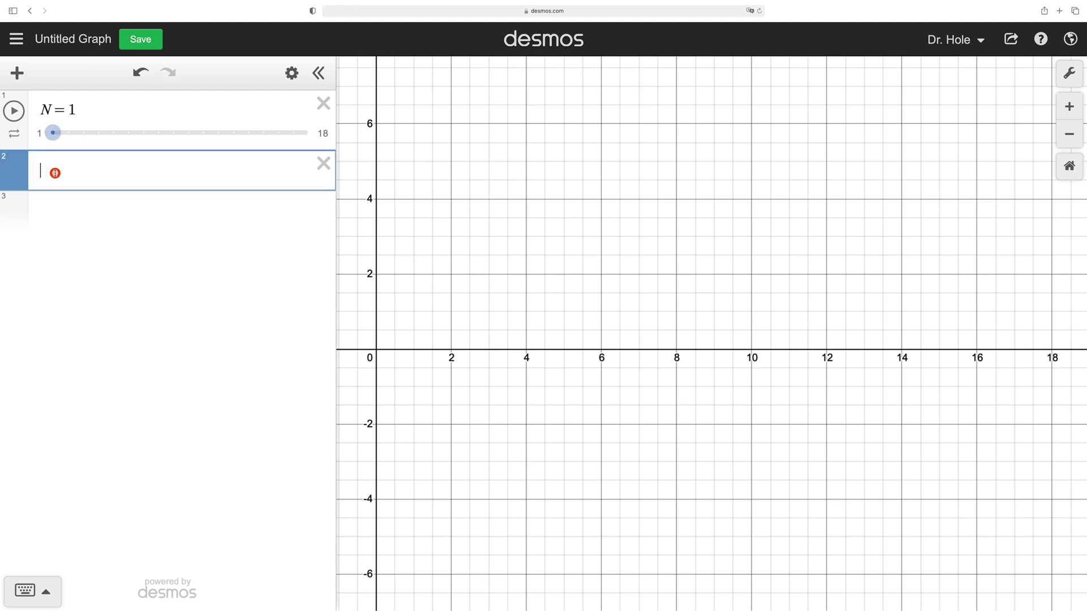
type("n")
type("=[")
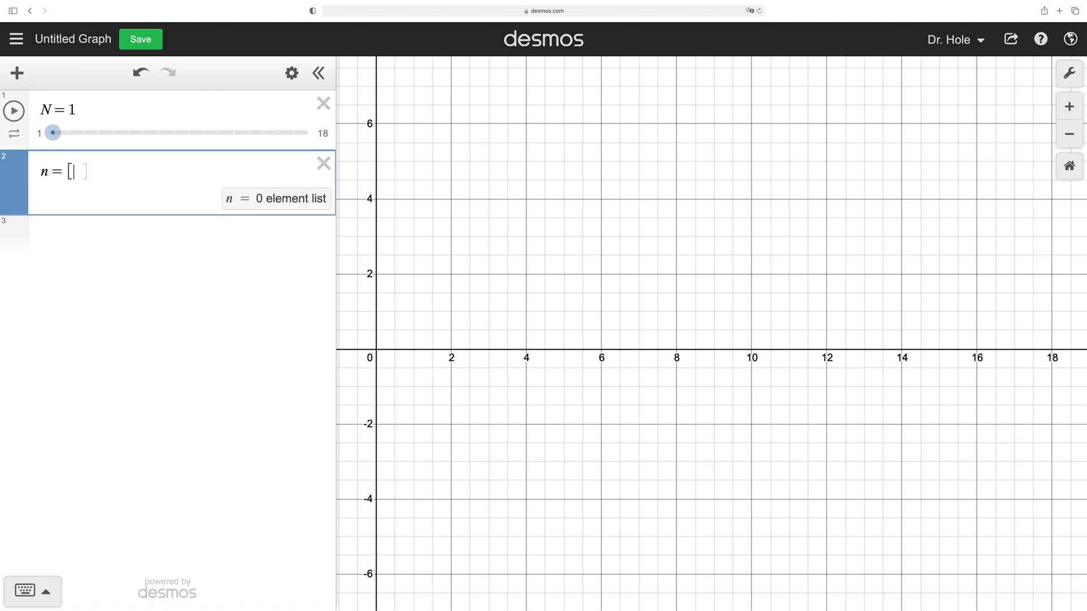
left_click(69, 180)
type("1,")
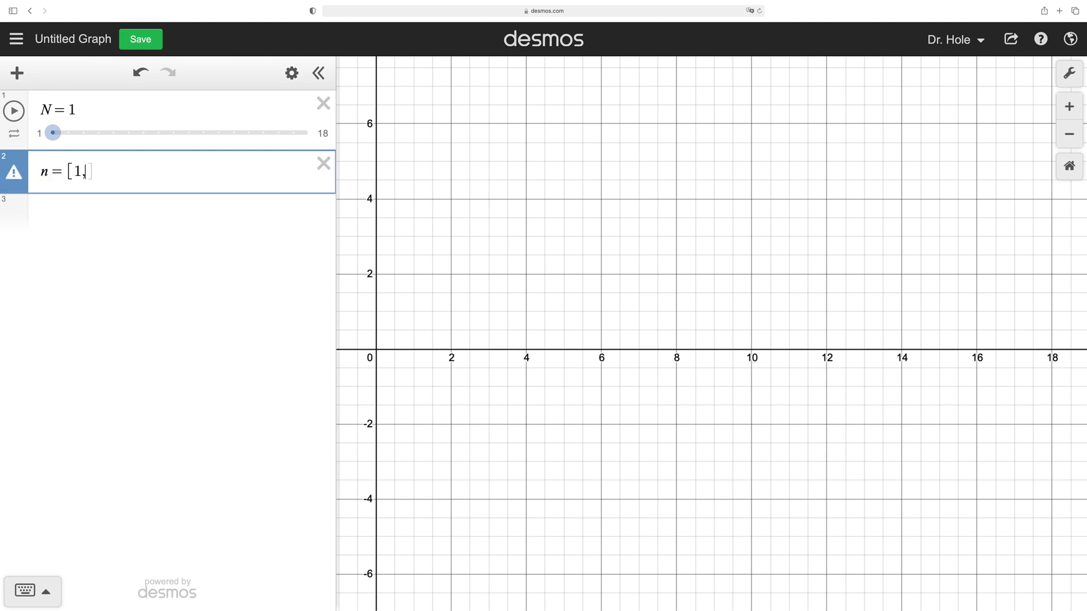
type("...,N")
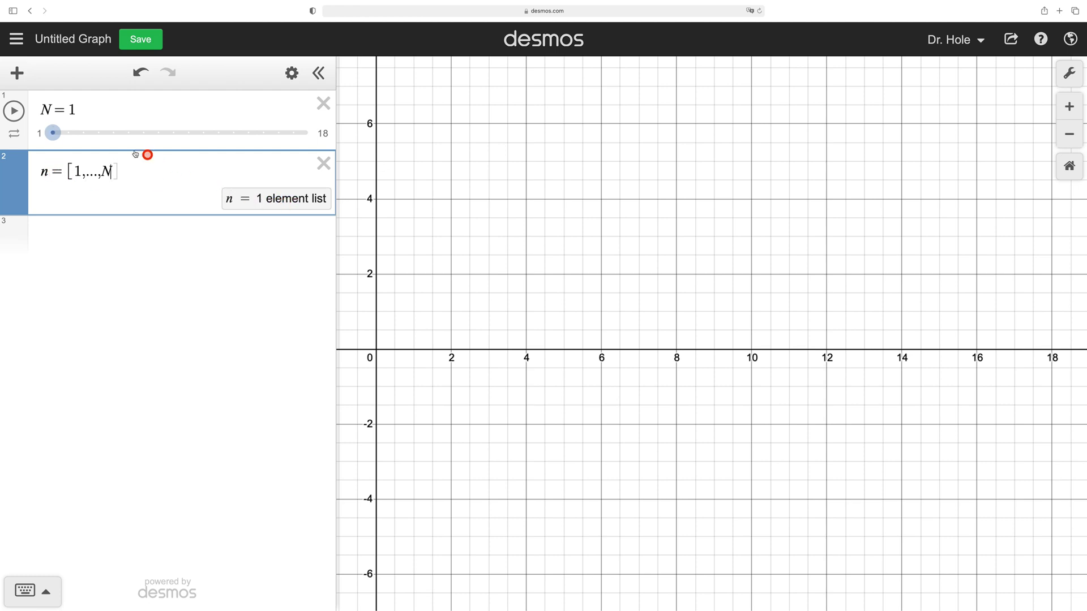
Step: Drag the N slider up to 14 so the list holds 14 elements
left_click(55, 134)
left_click_drag(57, 136, 144, 134)
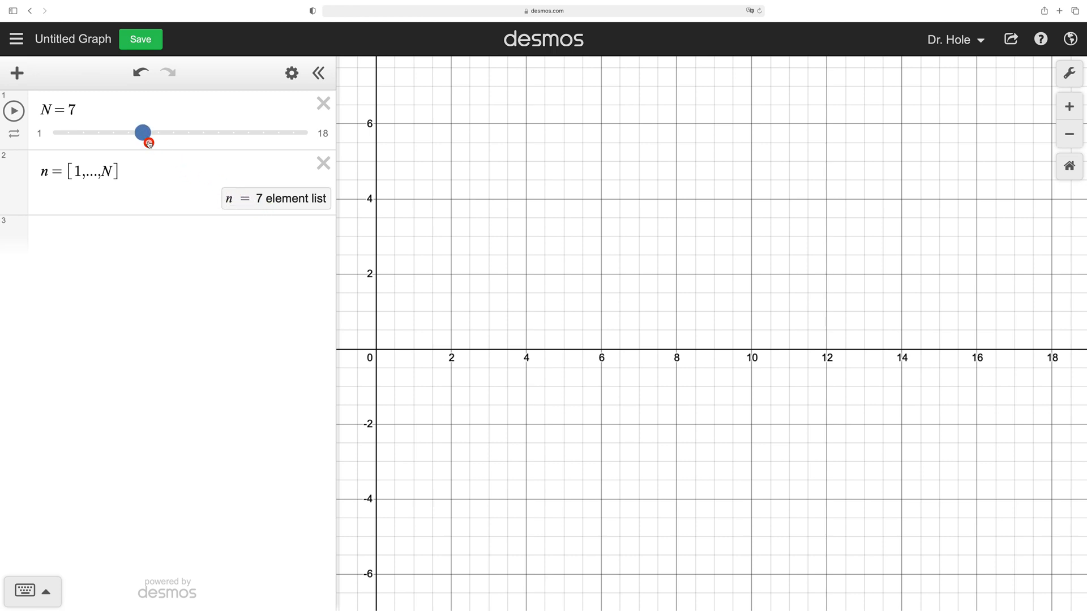
left_click_drag(149, 144, 244, 149)
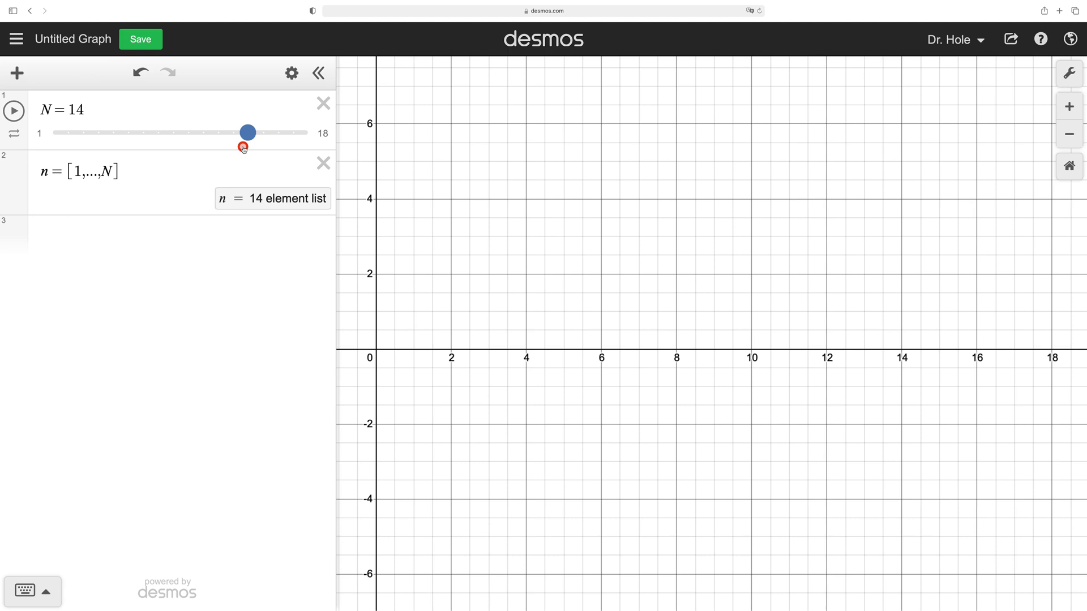
left_click(233, 149)
left_click(60, 177)
left_click(103, 183)
left_click(83, 227)
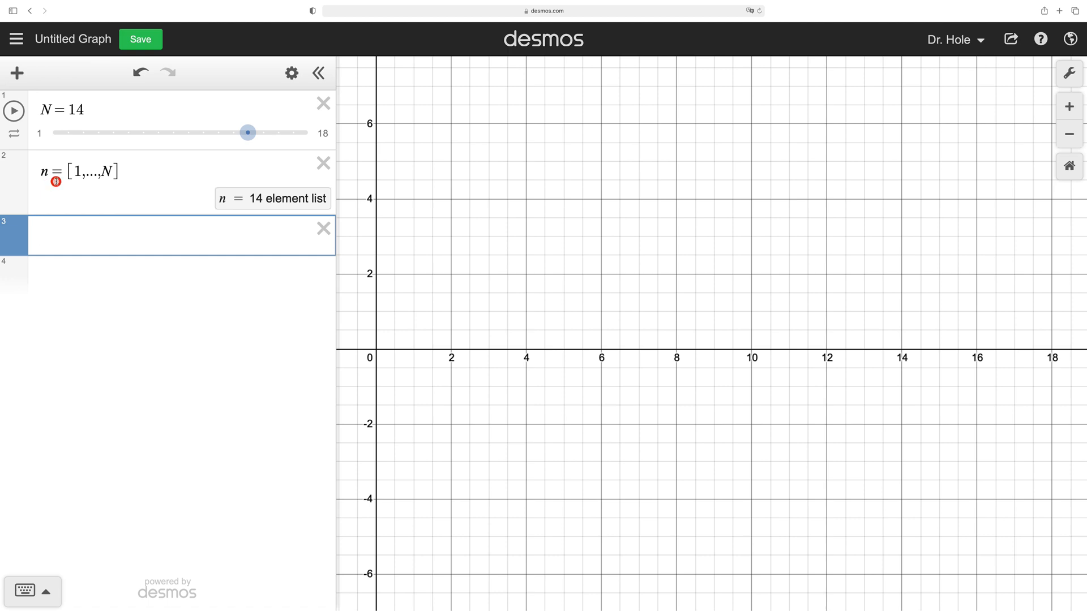
Step: Enter a with subscript n on line 3 using the keypad's letters and subscript key
type("d")
left_click(40, 585)
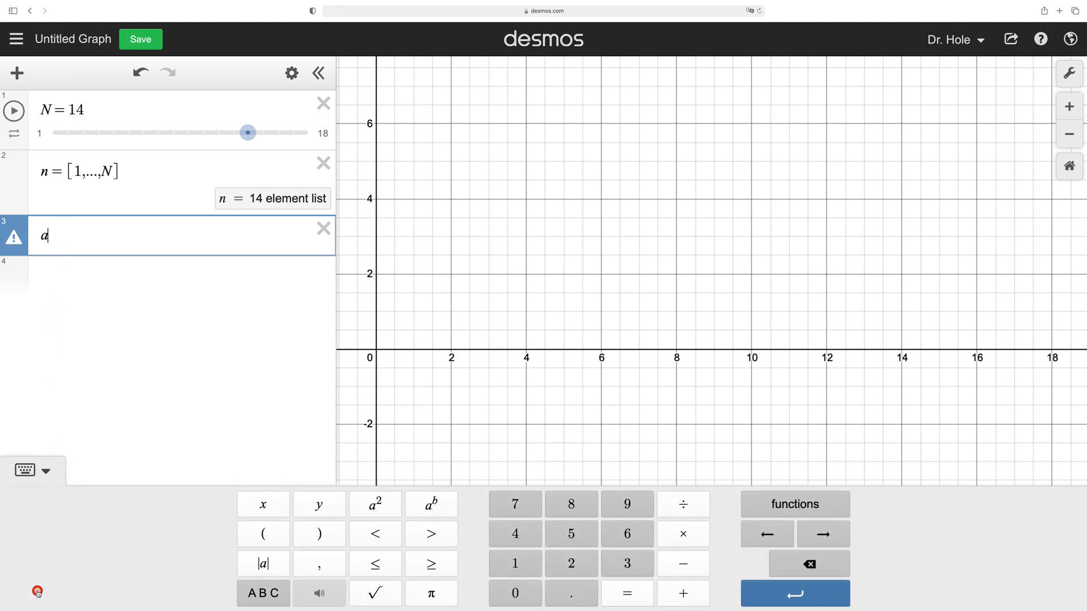
left_click(262, 595)
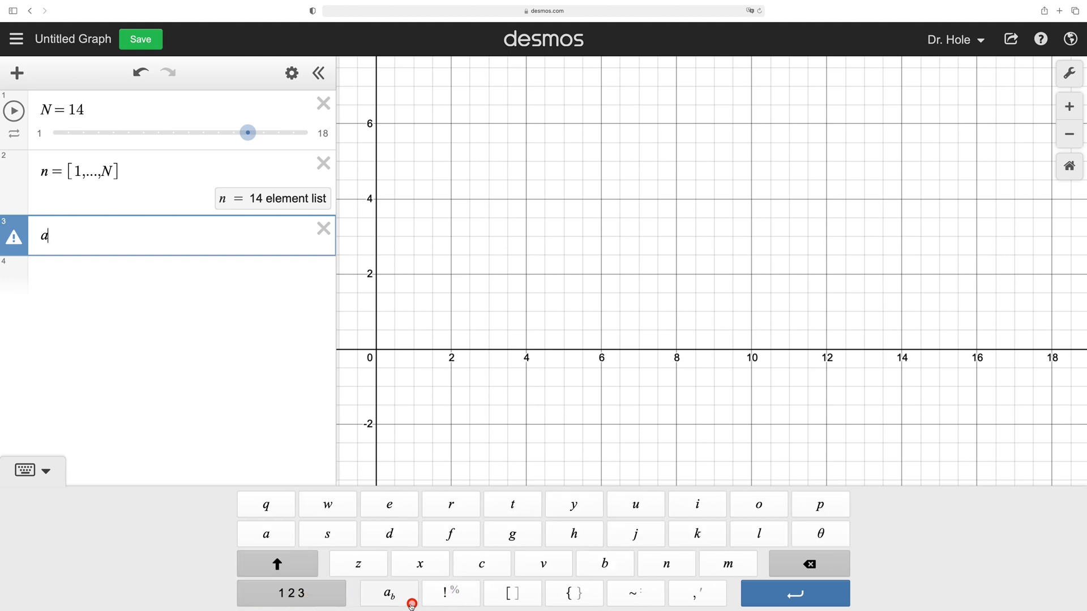
left_click(394, 597)
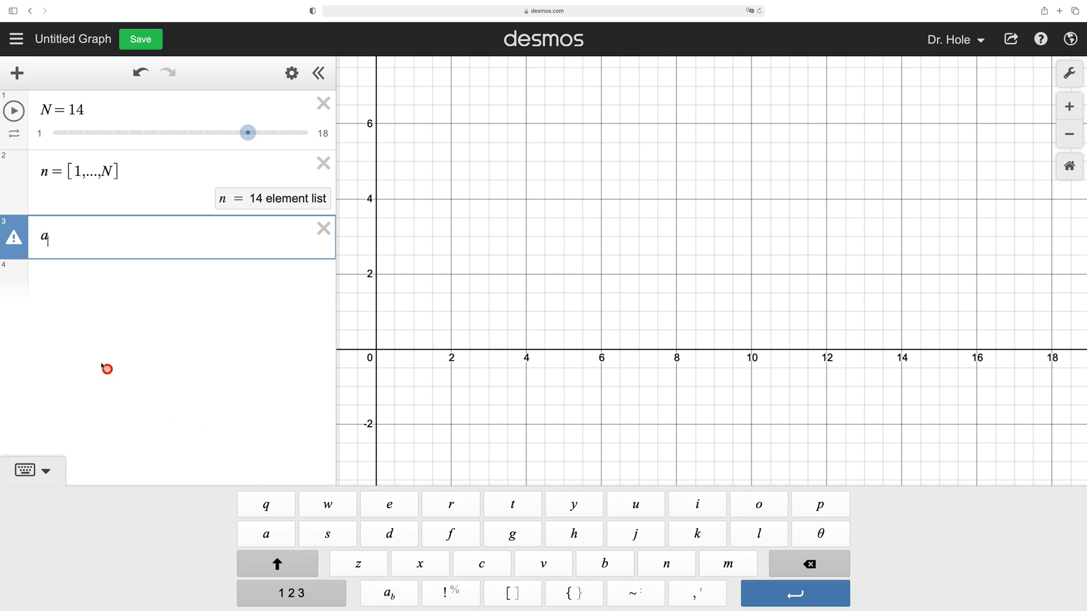
left_click(811, 565)
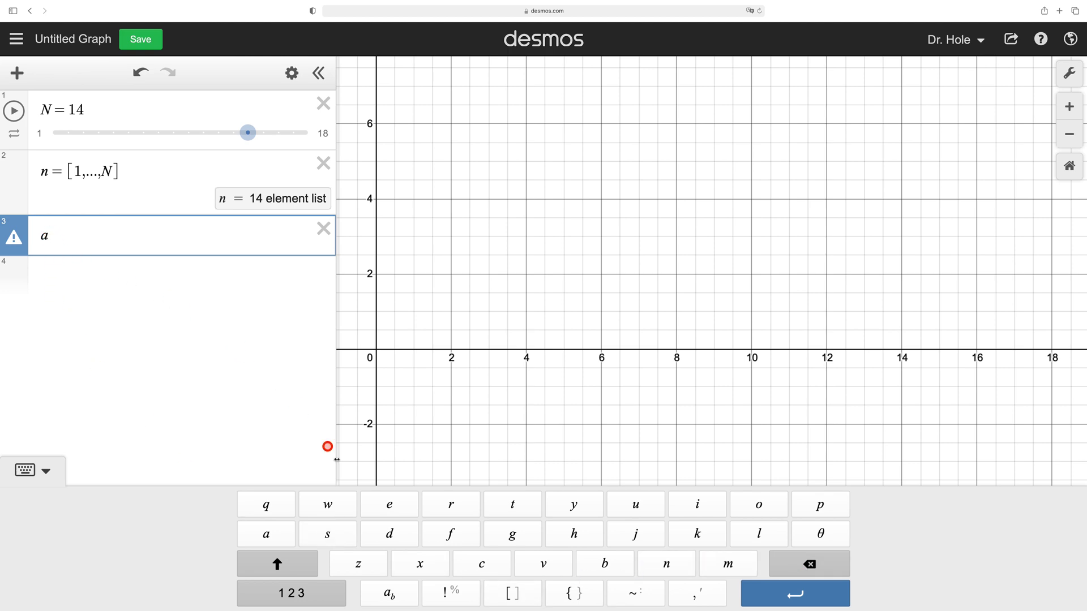
left_click(390, 593)
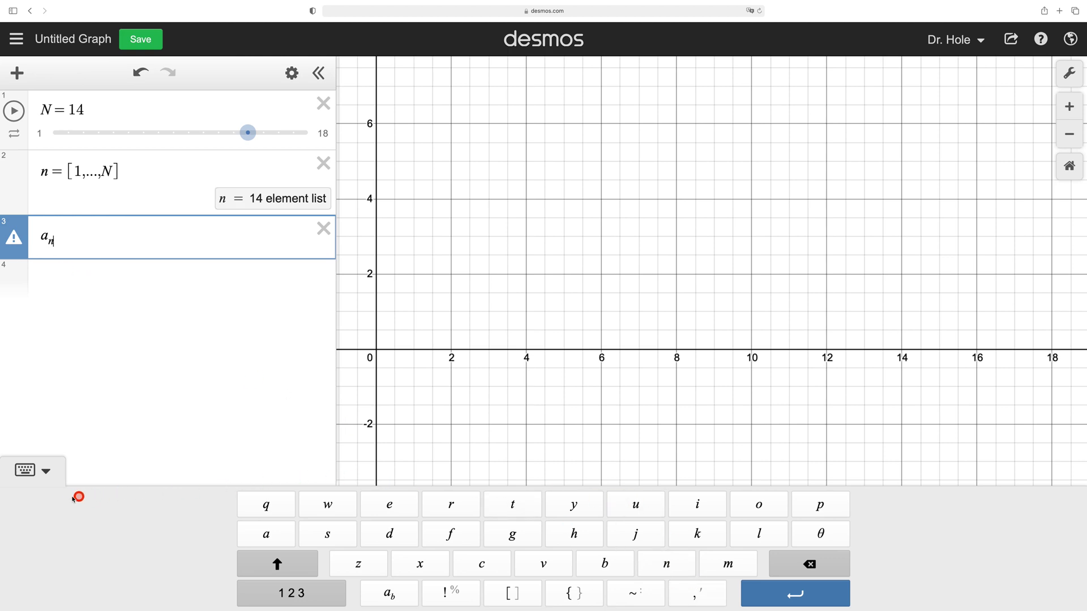
left_click(46, 471)
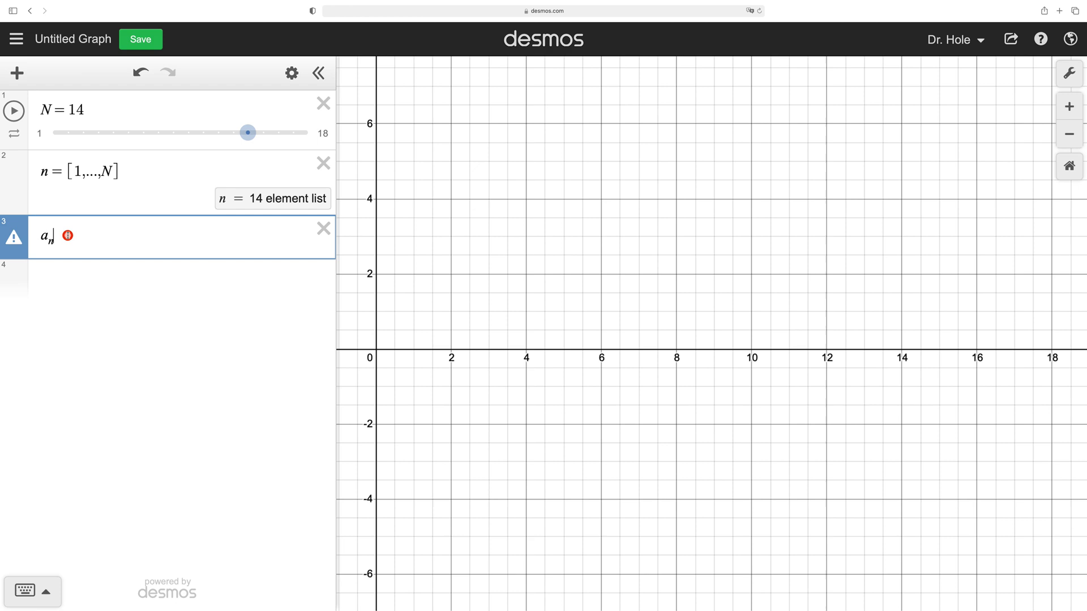
Step: Complete line 3 as a_n = 1/n, giving a 14-element list
key("Right")
left_click(53, 248)
type("=")
type("1/n")
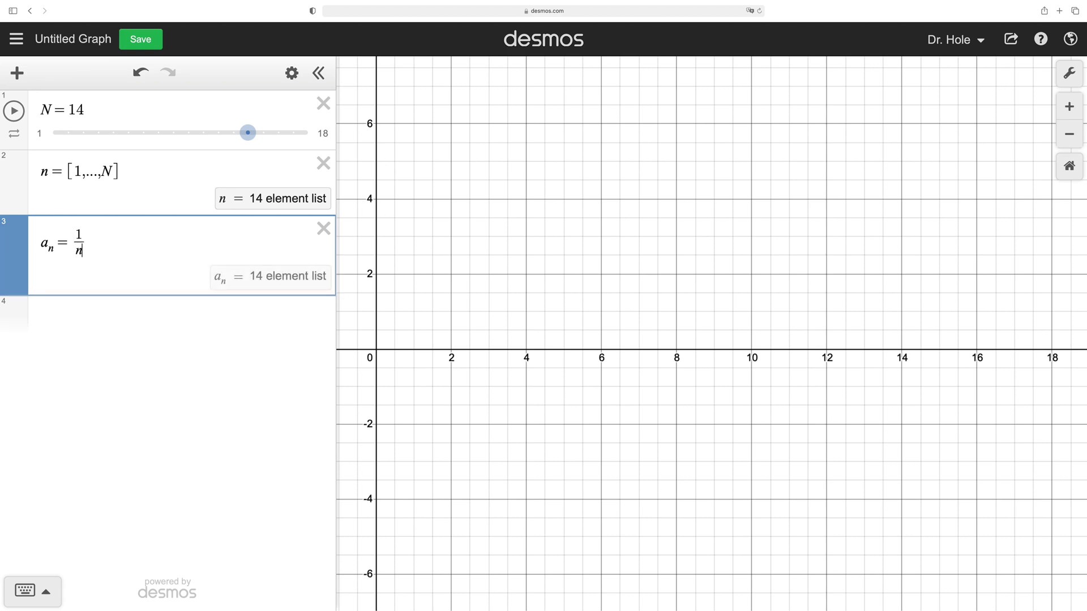
mouse_move(73, 249)
left_mouse_down()
mouse_move(56, 240)
mouse_move(73, 236)
mouse_move(65, 257)
mouse_move(48, 244)
mouse_move(76, 233)
mouse_move(77, 253)
mouse_move(68, 242)
mouse_move(315, 281)
left_mouse_up()
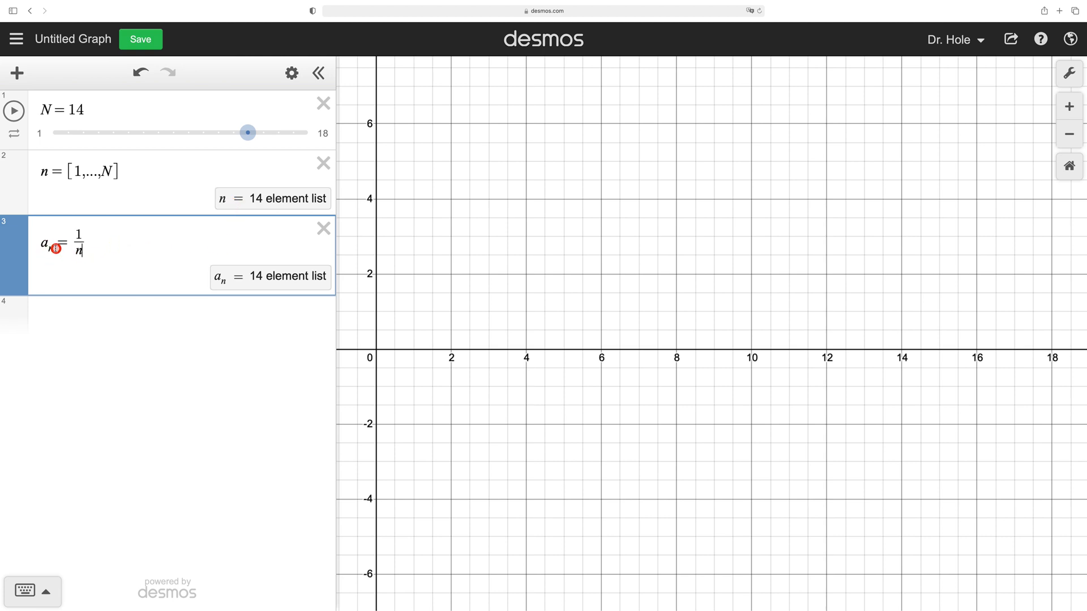
left_click(66, 315)
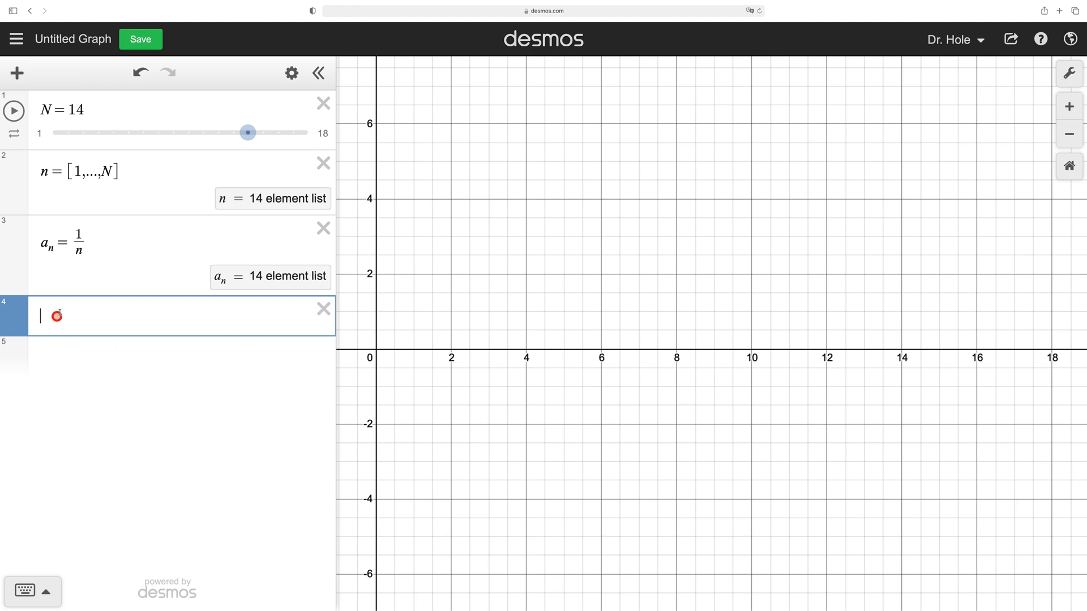
Step: Plot the point list (n, a_n) on line 4
type("(")
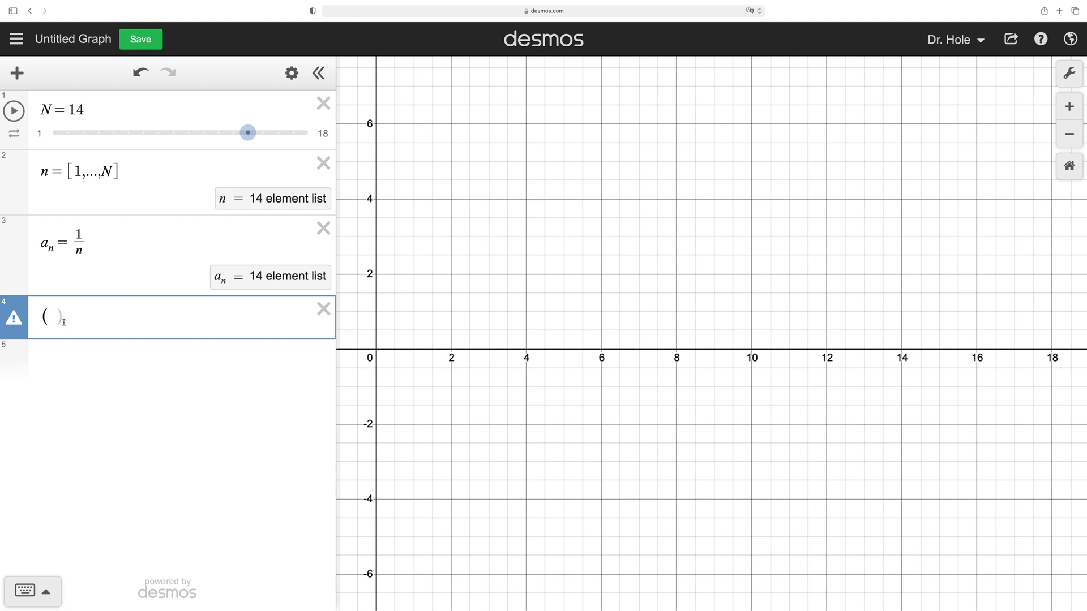
left_click(49, 180)
type("n")
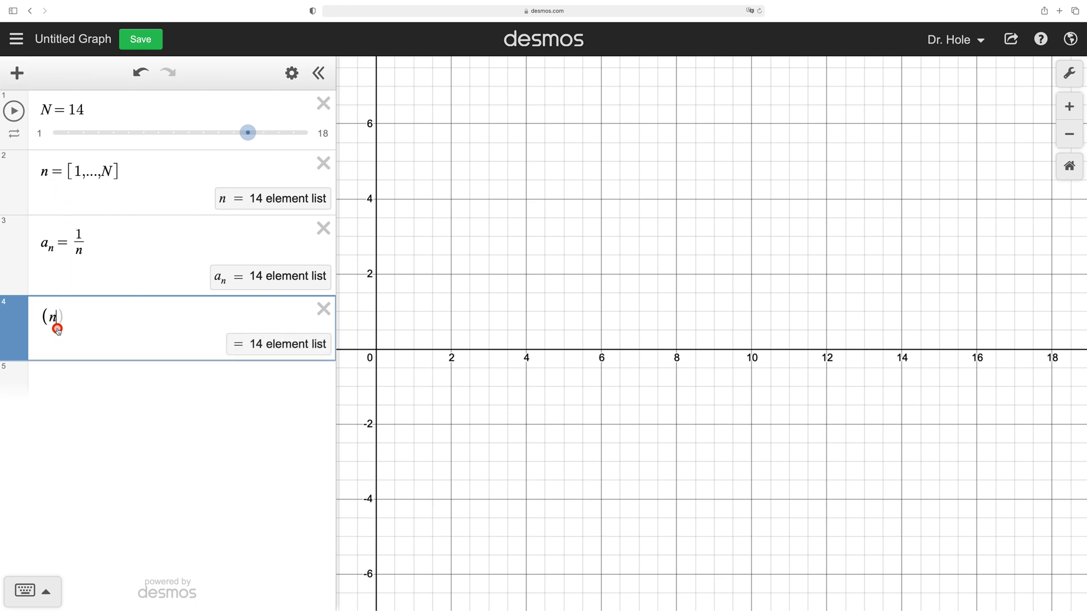
type(",")
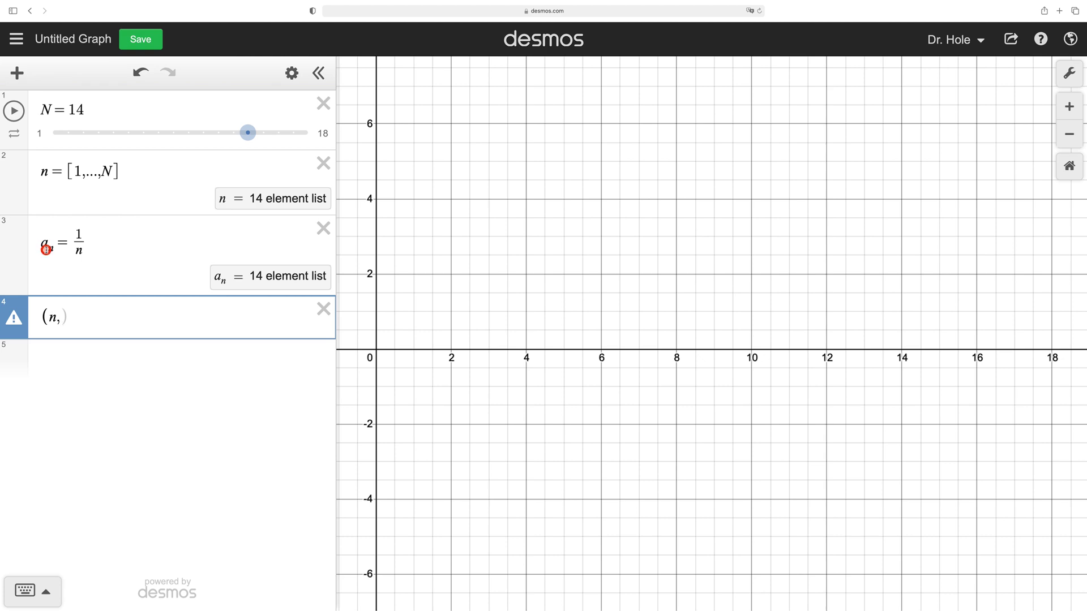
type("a")
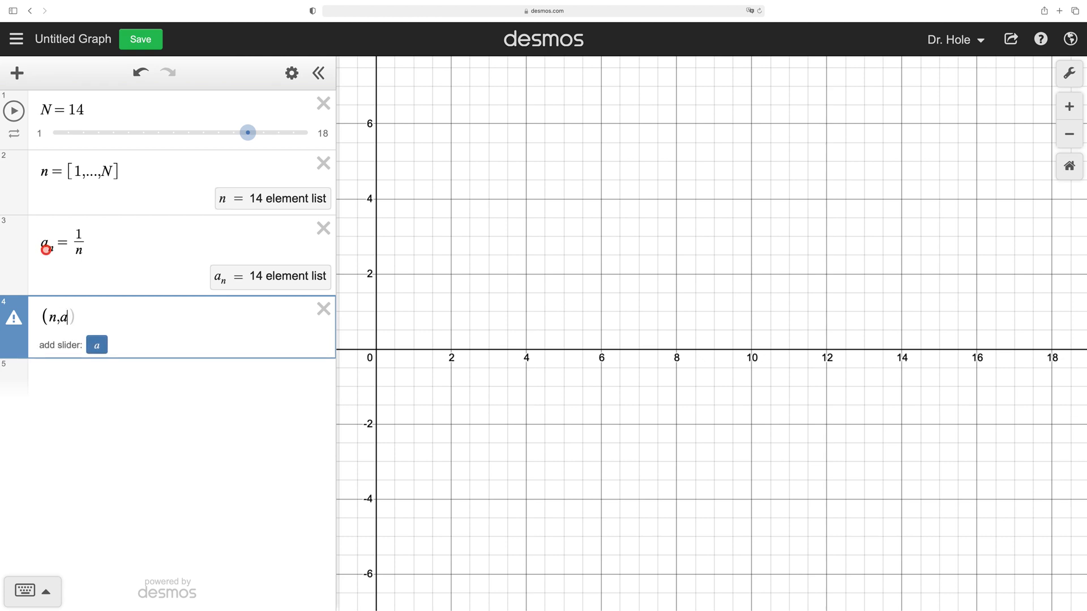
type("_n")
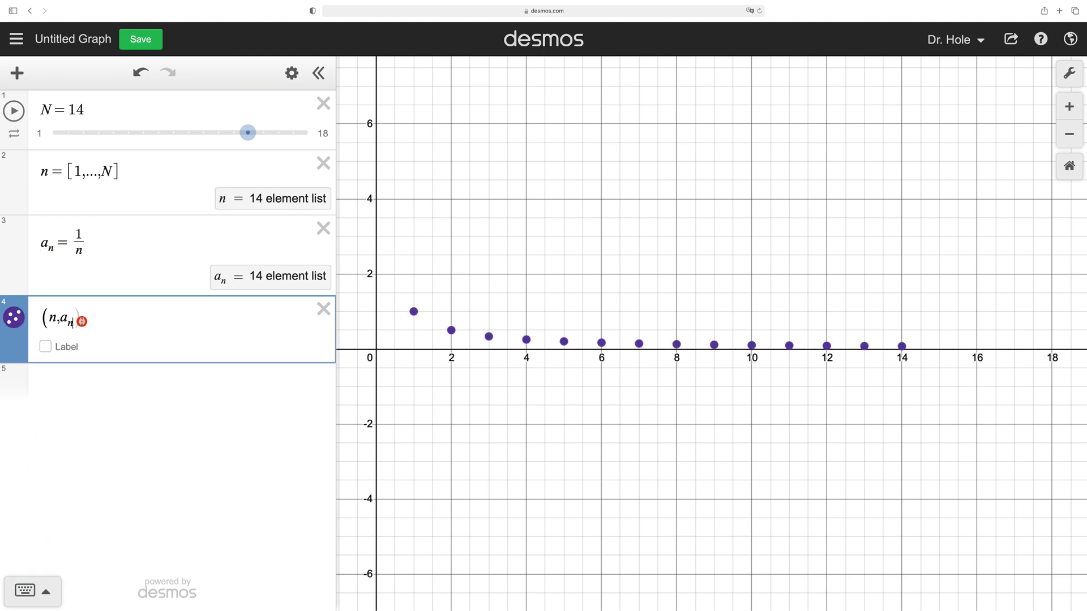
key("BackSpace")
key("BackSpace")
key("BackSpace")
type("a")
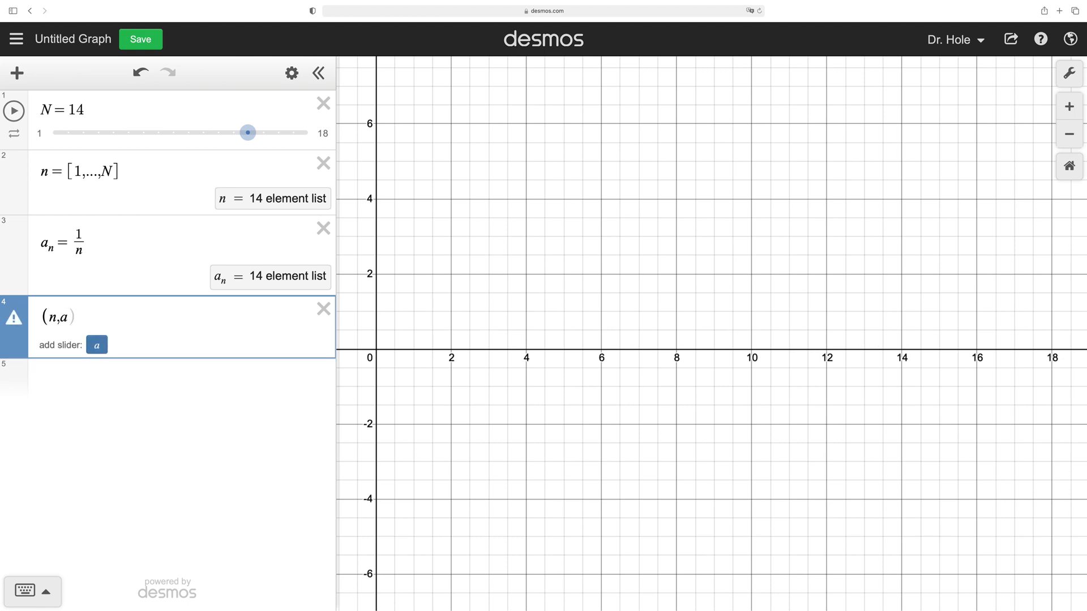
left_click(81, 321)
type("_")
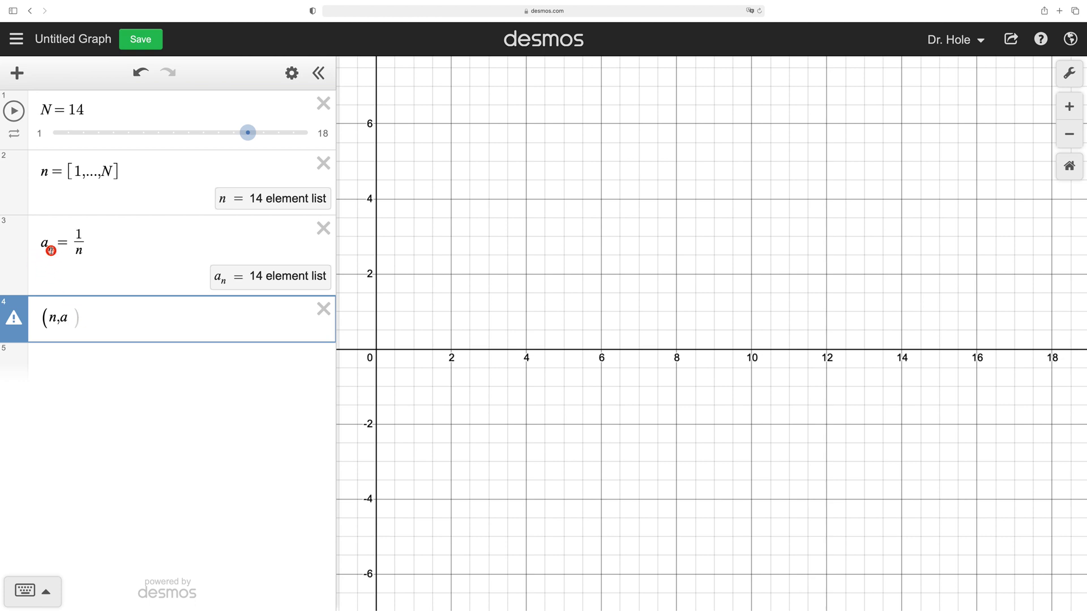
type("n")
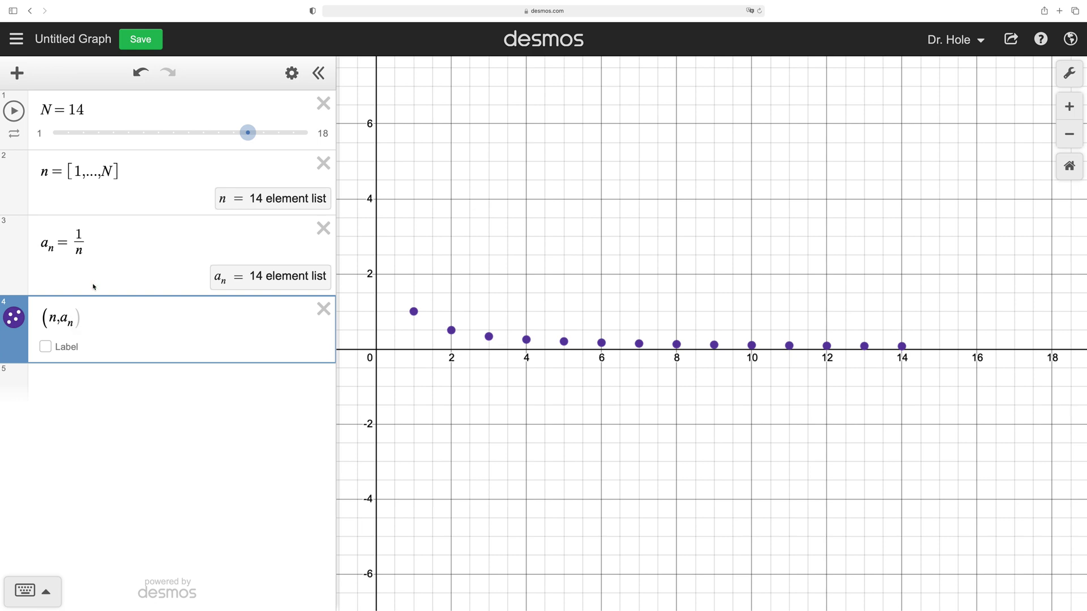
key("Return")
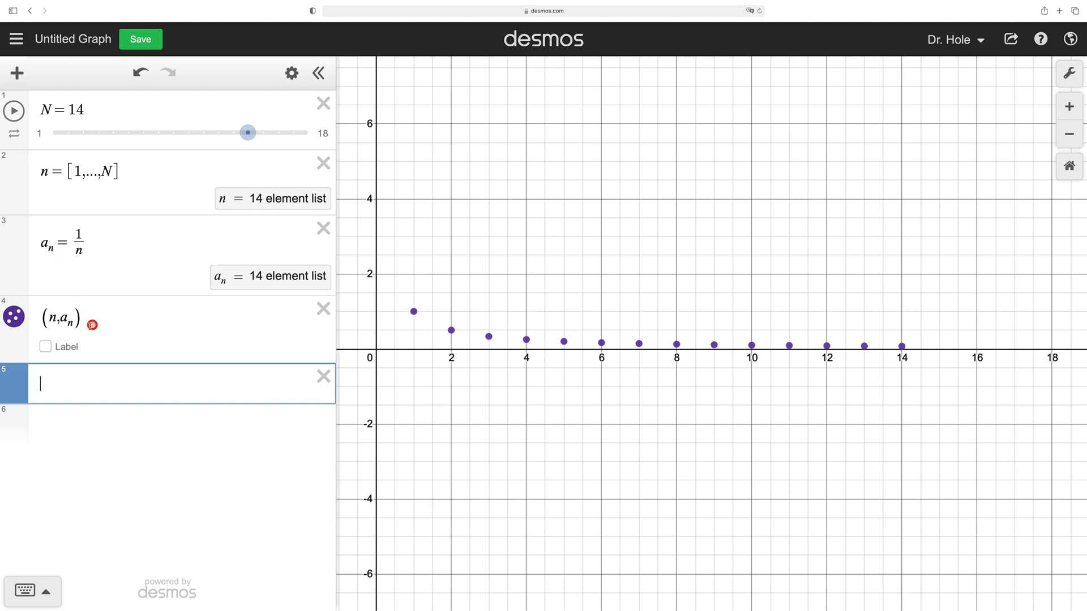
Step: Start N animating from 2, showing then hiding the points' coordinate labels
left_click(50, 348)
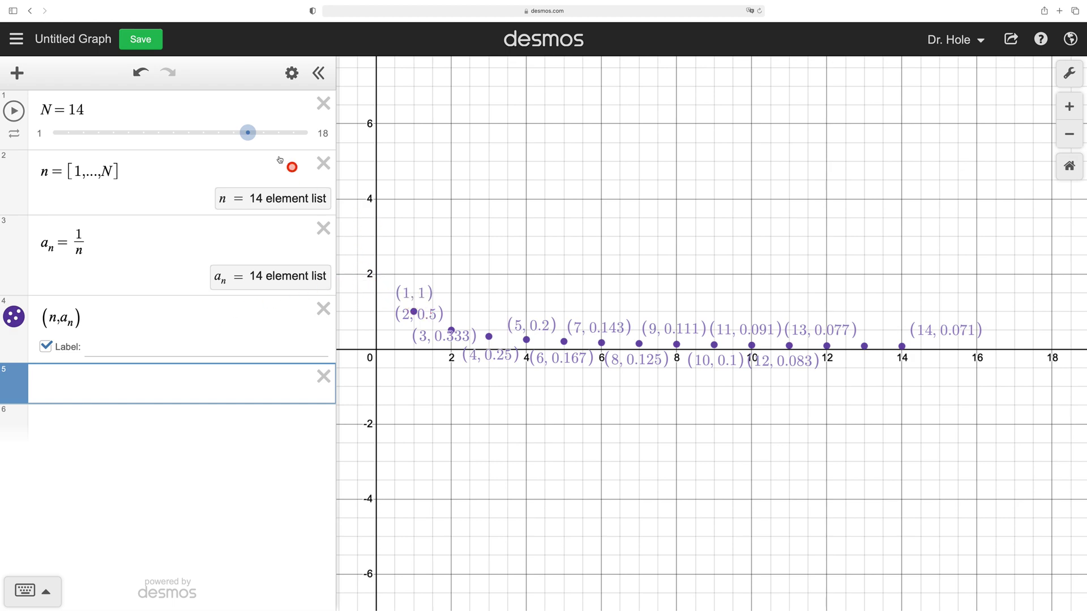
left_click_drag(244, 133, 67, 146)
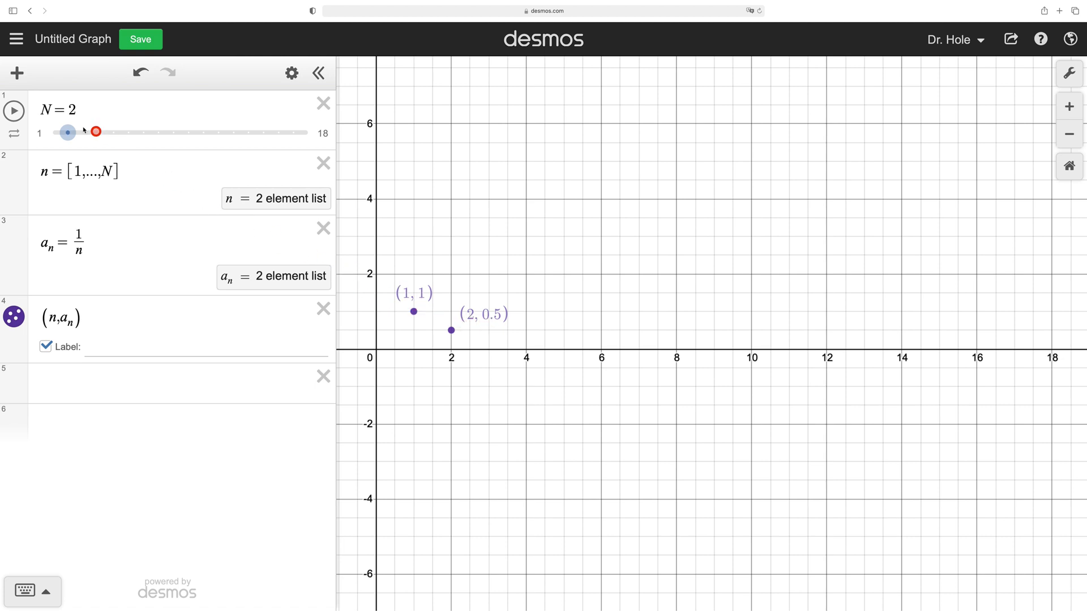
left_click(14, 110)
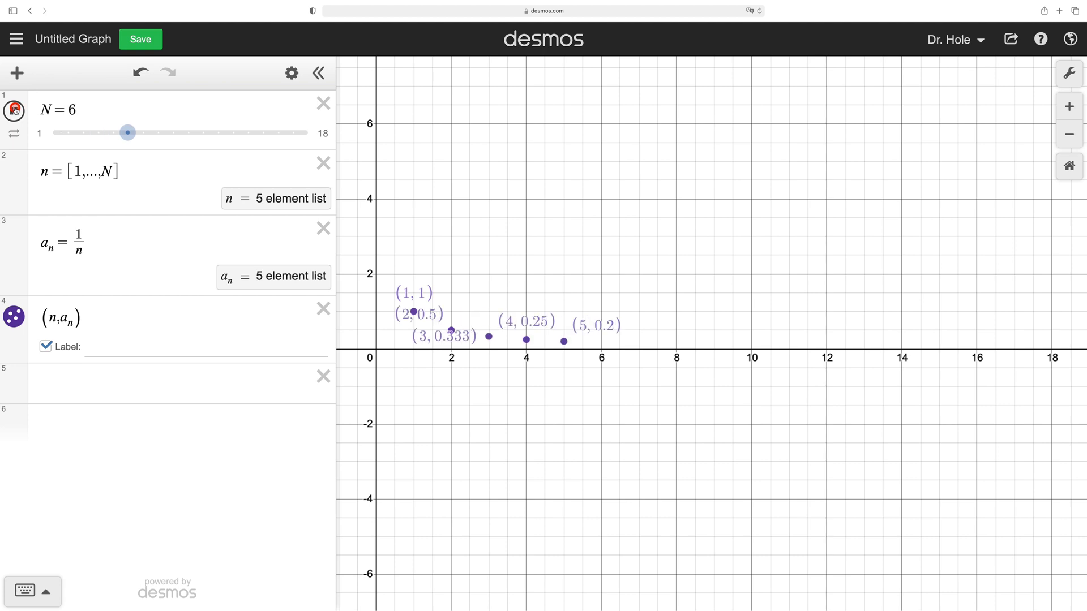
left_click(45, 347)
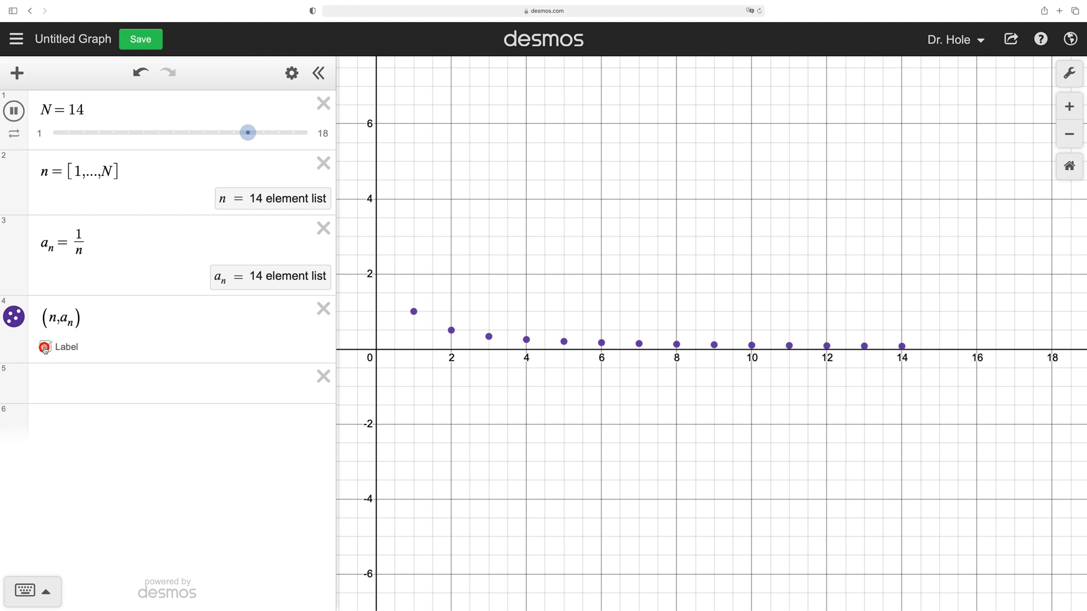
Step: Slow N's animation to 0.35x, pause at N = 7, and move an empty row above the points
left_click(11, 136)
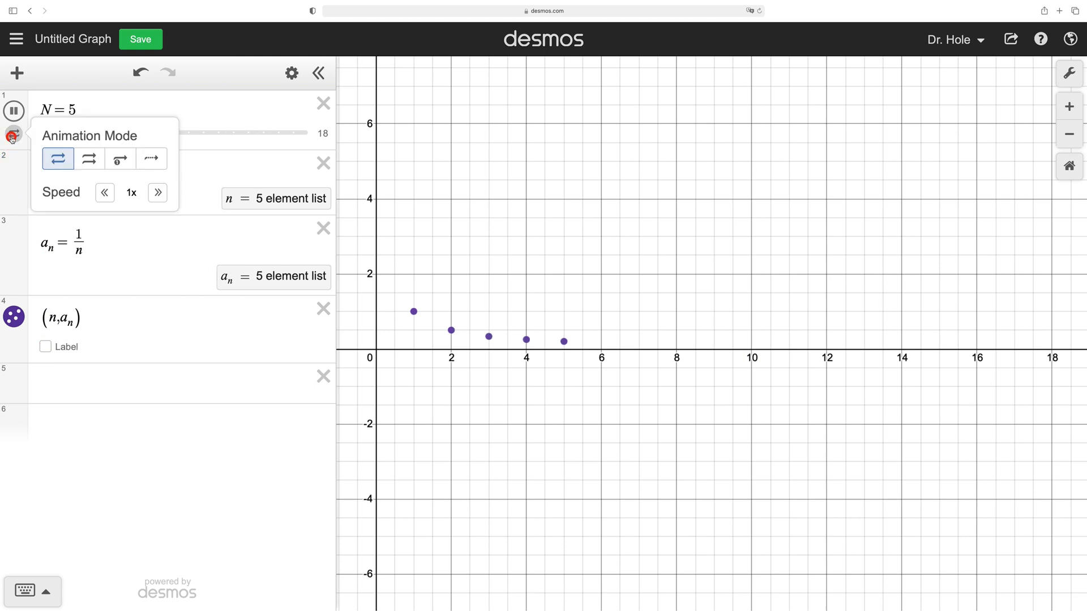
left_click(104, 193)
left_click(103, 193)
left_click(104, 193)
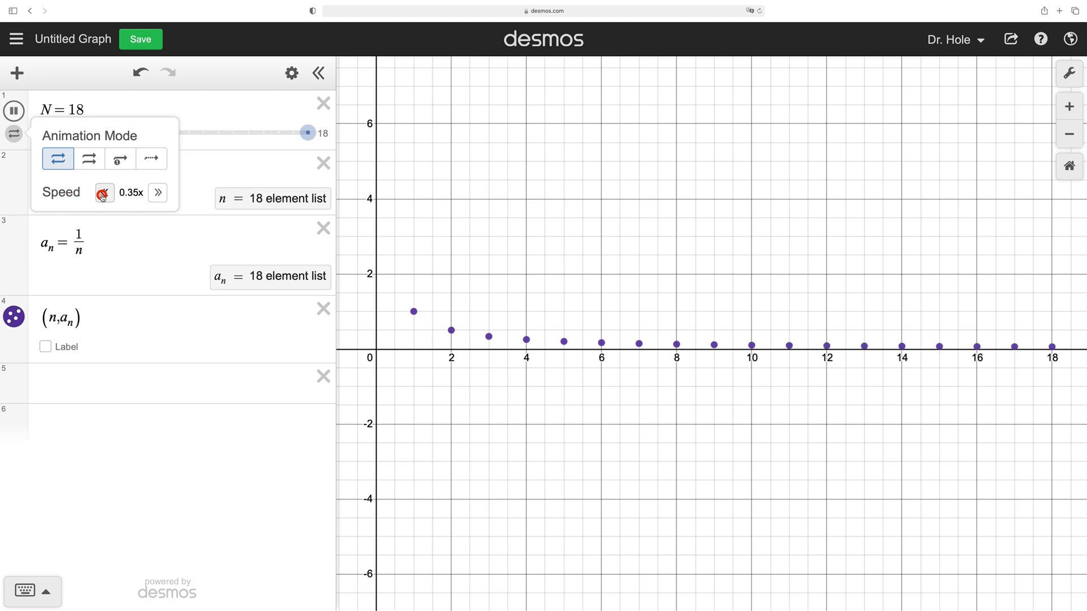
left_click(23, 139)
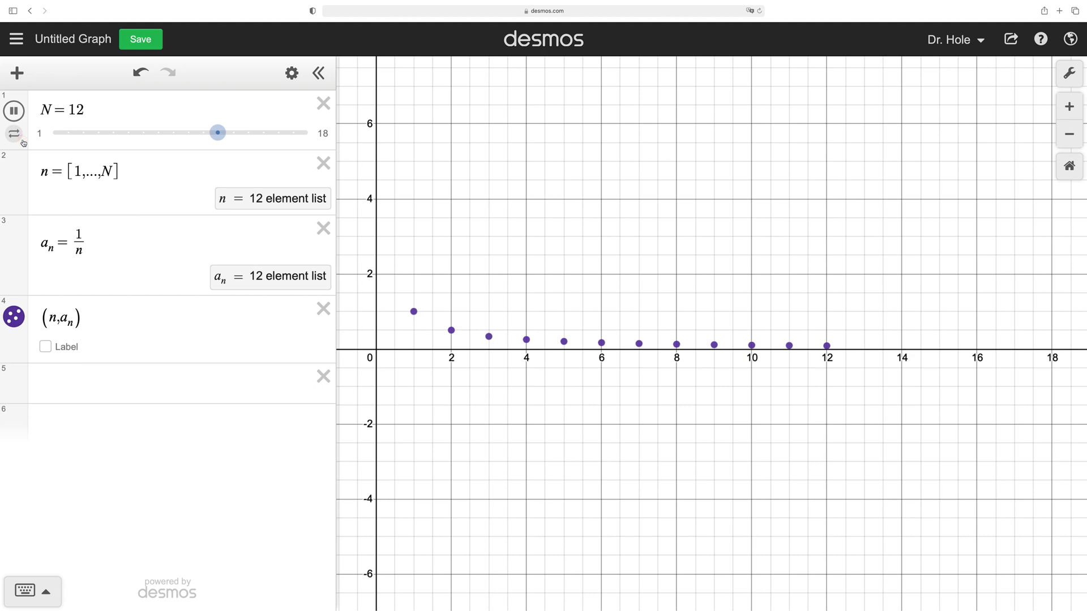
left_click(18, 118)
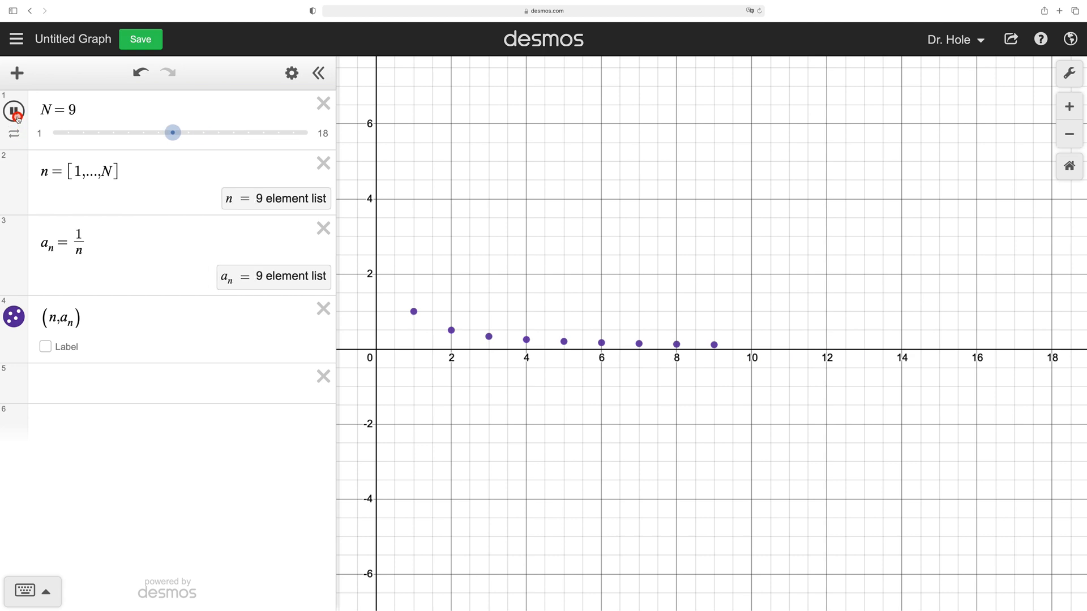
left_click(18, 117)
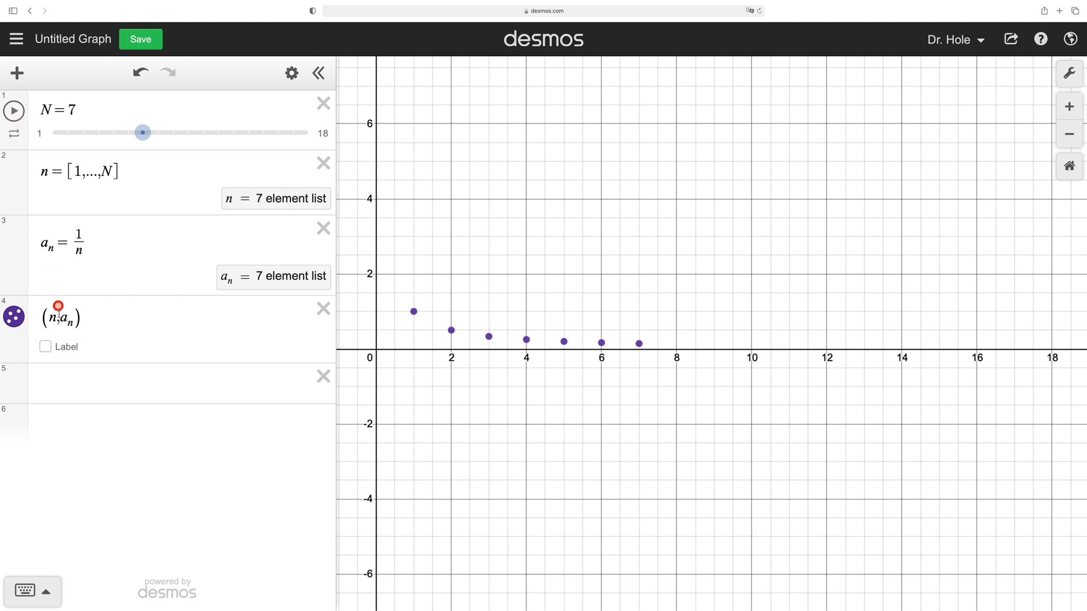
left_click(56, 382)
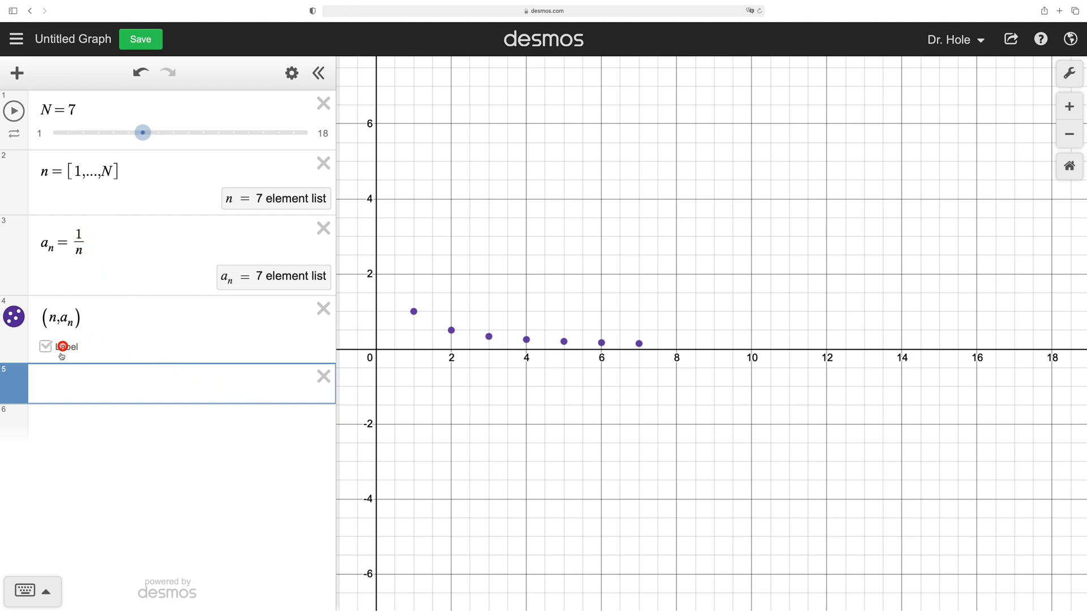
left_click_drag(12, 393, 14, 339)
Step: Start the new row as S_n = a summation
left_click(43, 325)
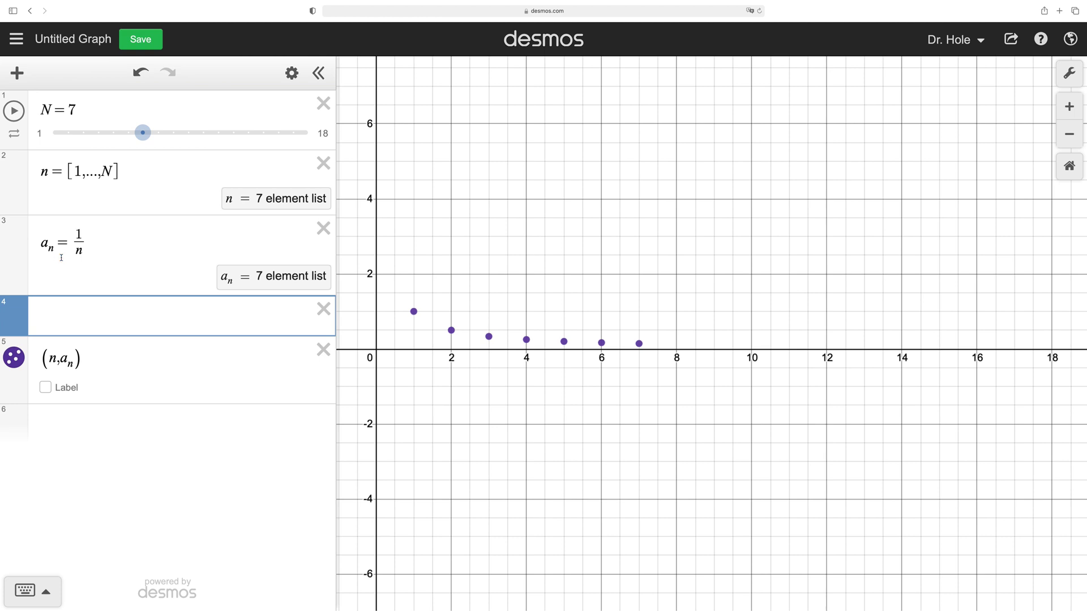
type("S_n")
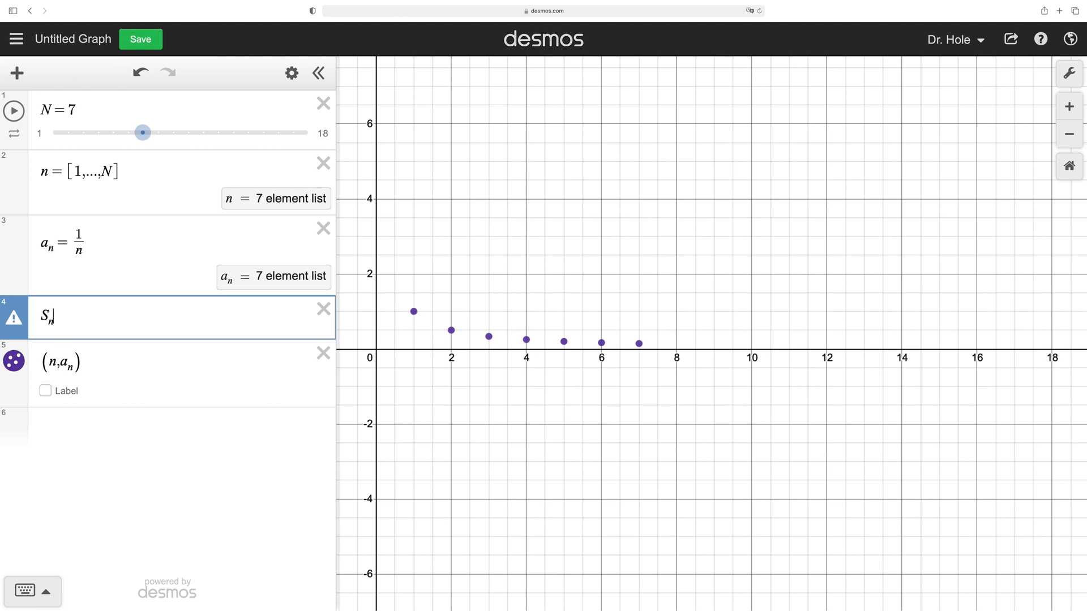
left_click(54, 323)
left_click(42, 316)
type("=sum")
key("BackSpace")
key("BackSpace")
key("BackSpace")
type("su")
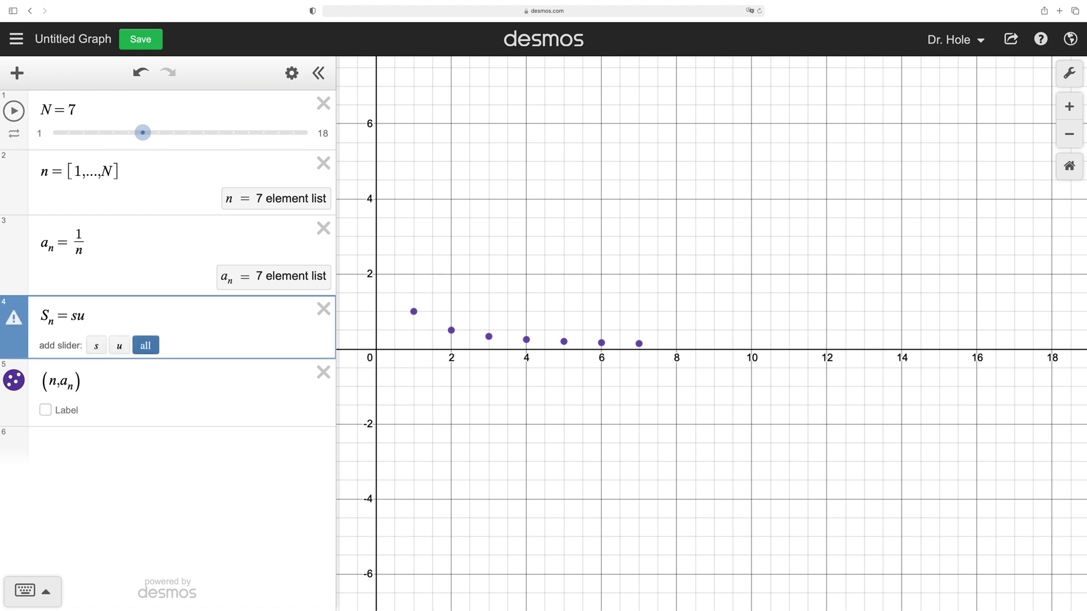
type("m")
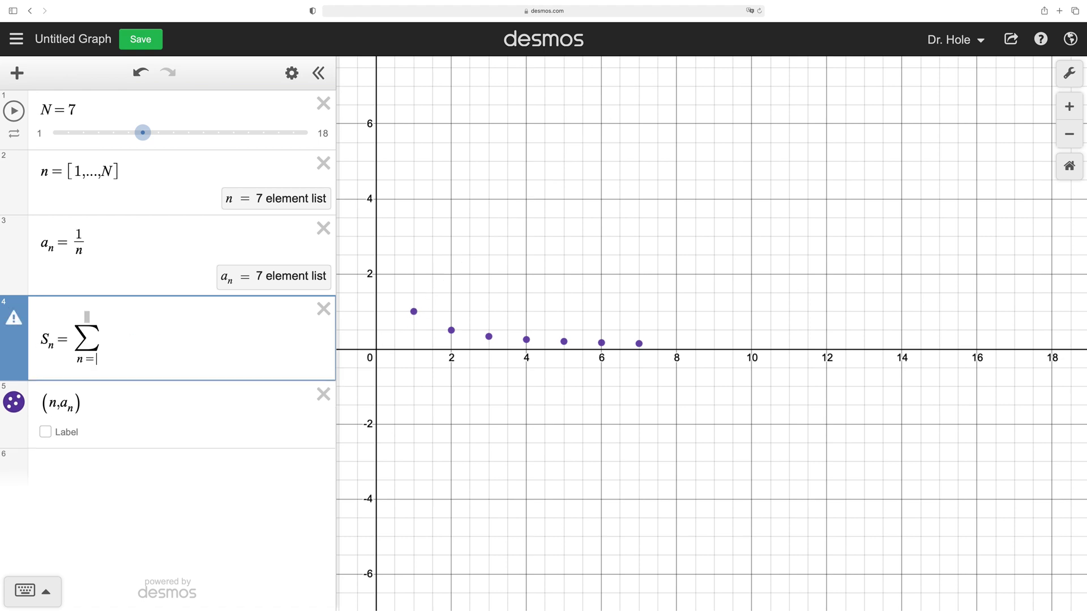
left_click(89, 344)
Step: Set the sum's lower limit k = 1, upper limit n, and summand a_n
left_click(83, 362)
key("BackSpace")
type("k")
left_click(94, 360)
type("1")
left_click(85, 315)
type("n")
left_click(125, 341)
type("a_n")
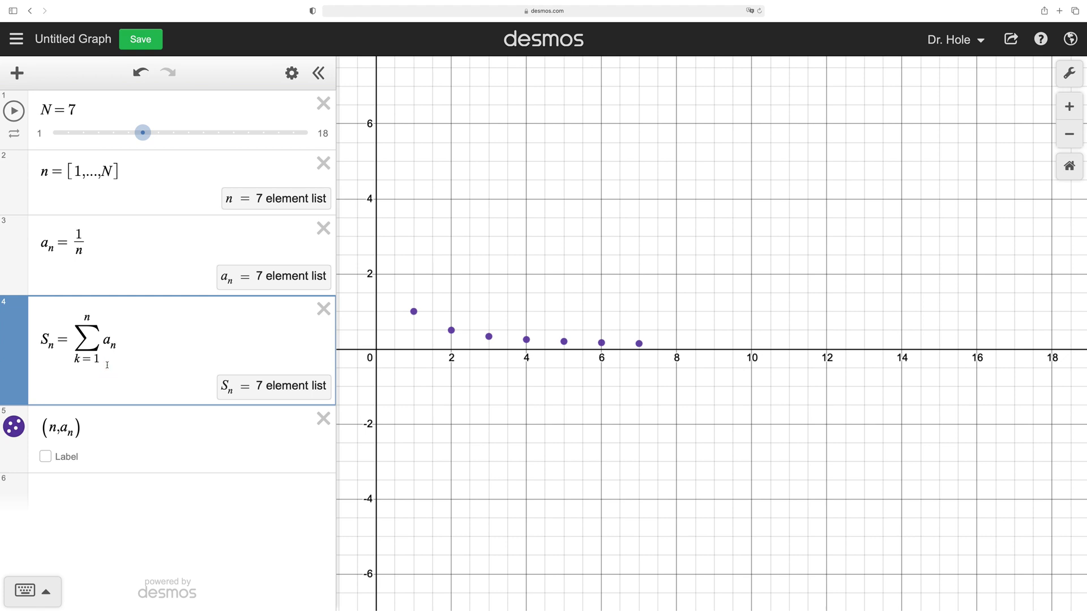
Step: Change the summand to a_n[k] and add an empty row below S_n
left_click(125, 351)
type("[")
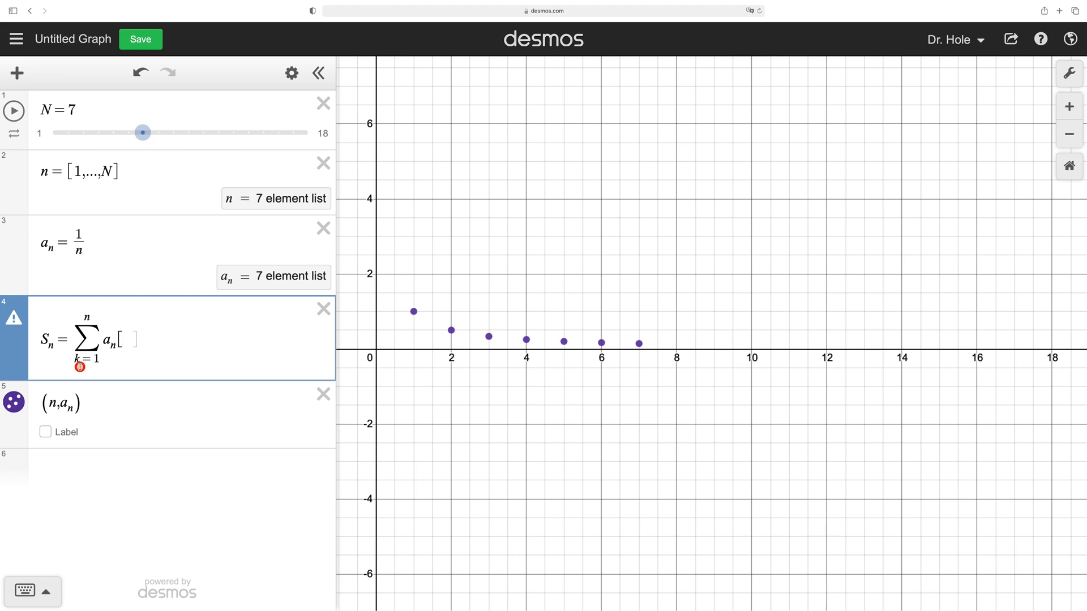
type("k")
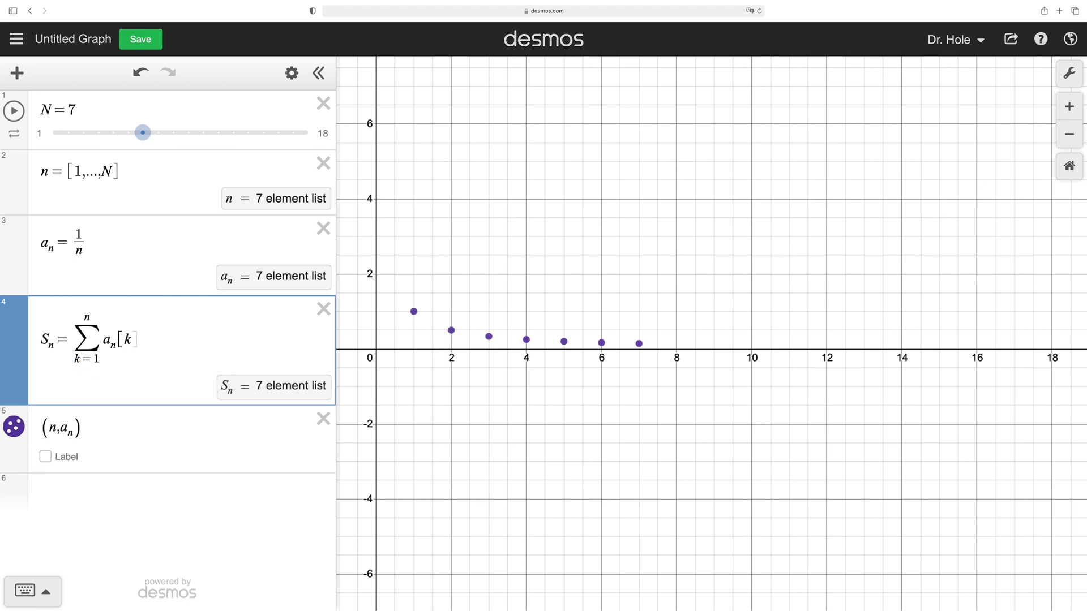
key("Return")
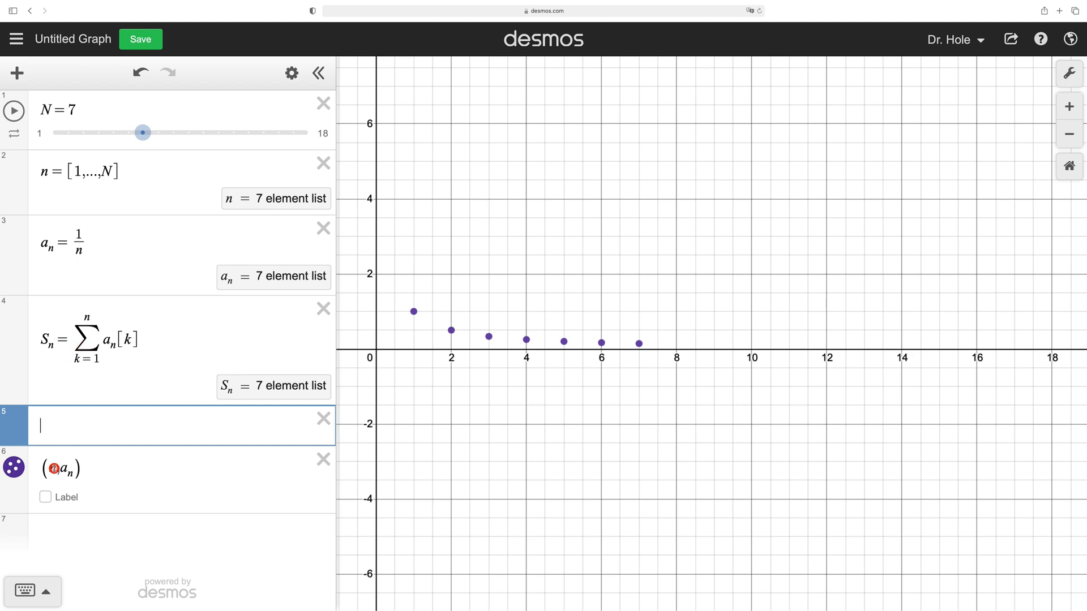
Step: Add (n,S_n) as labelled partial-sum points and drag N down to 1, showing (1, 1)
type("(")
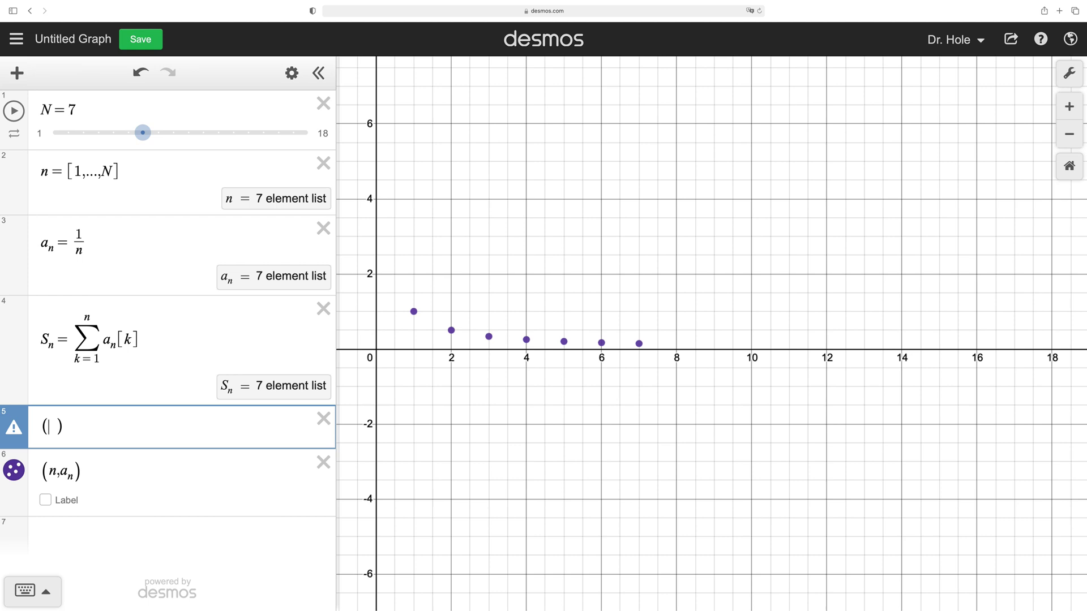
type("n")
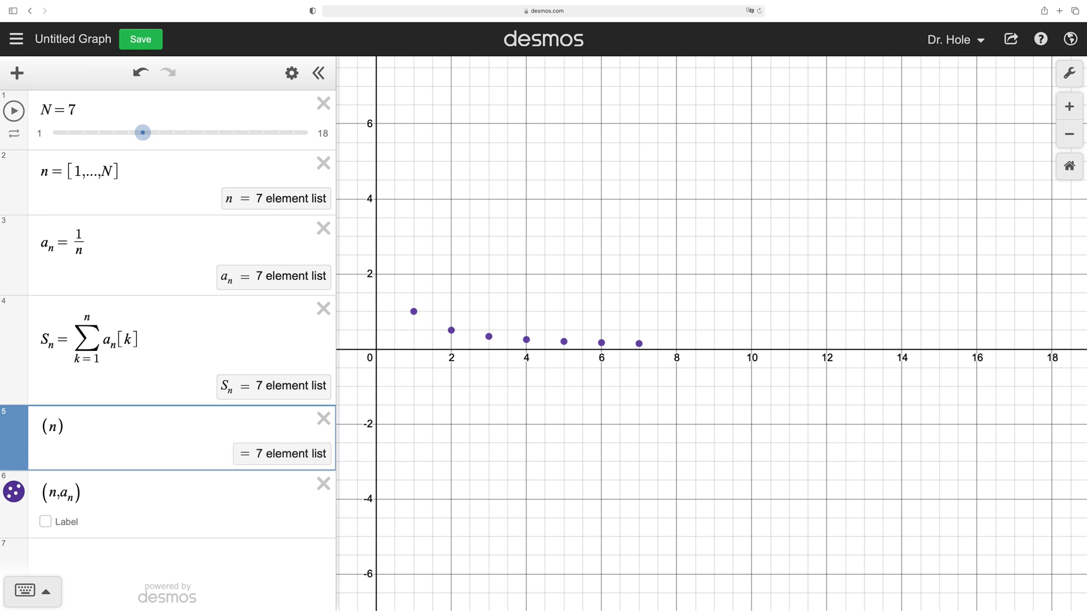
type(",S")
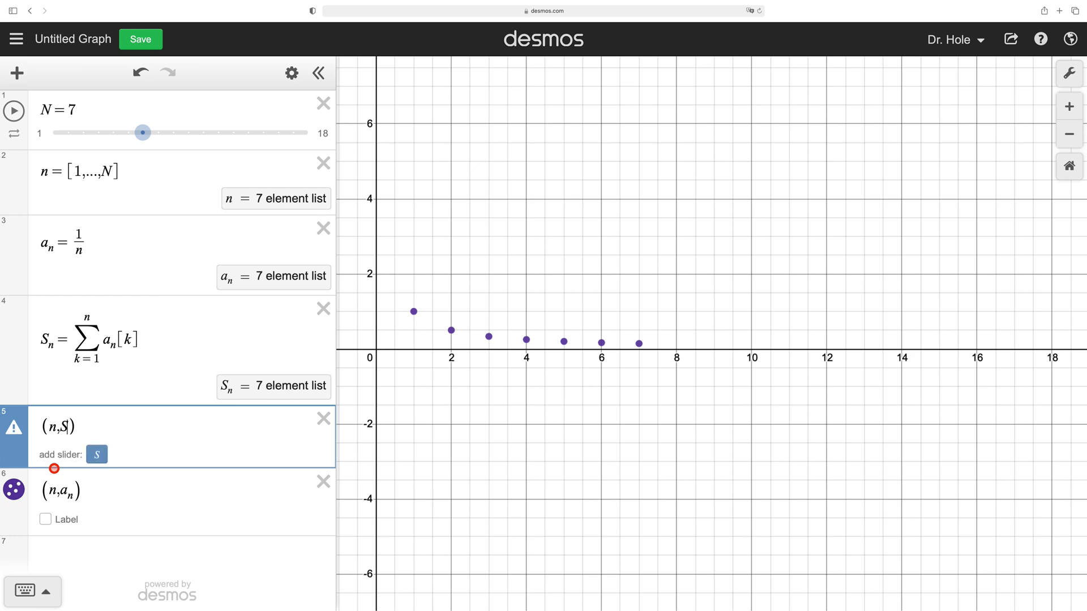
type("_n")
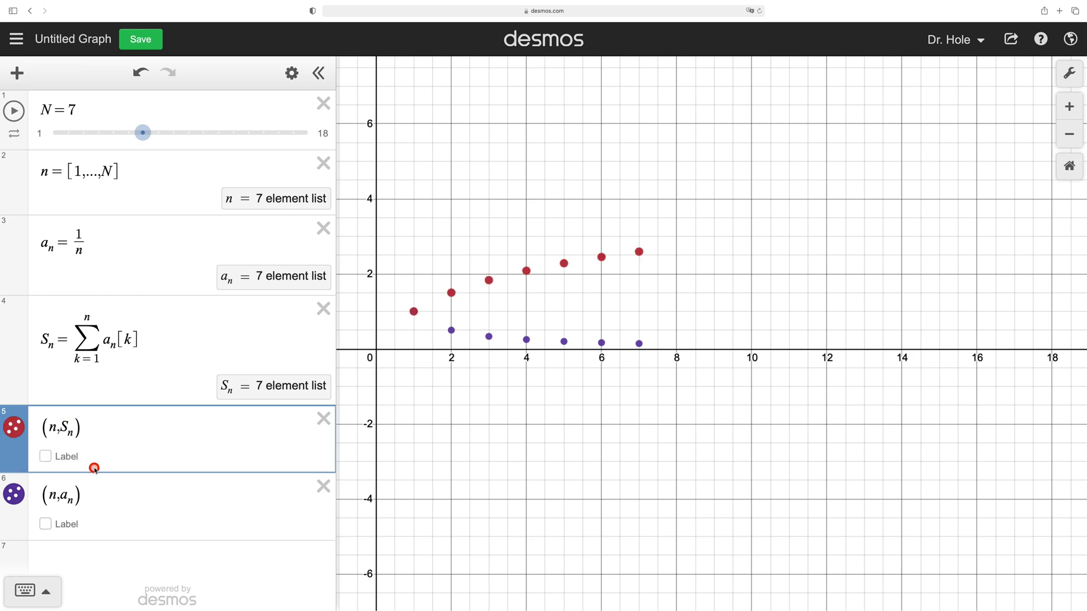
left_click(45, 456)
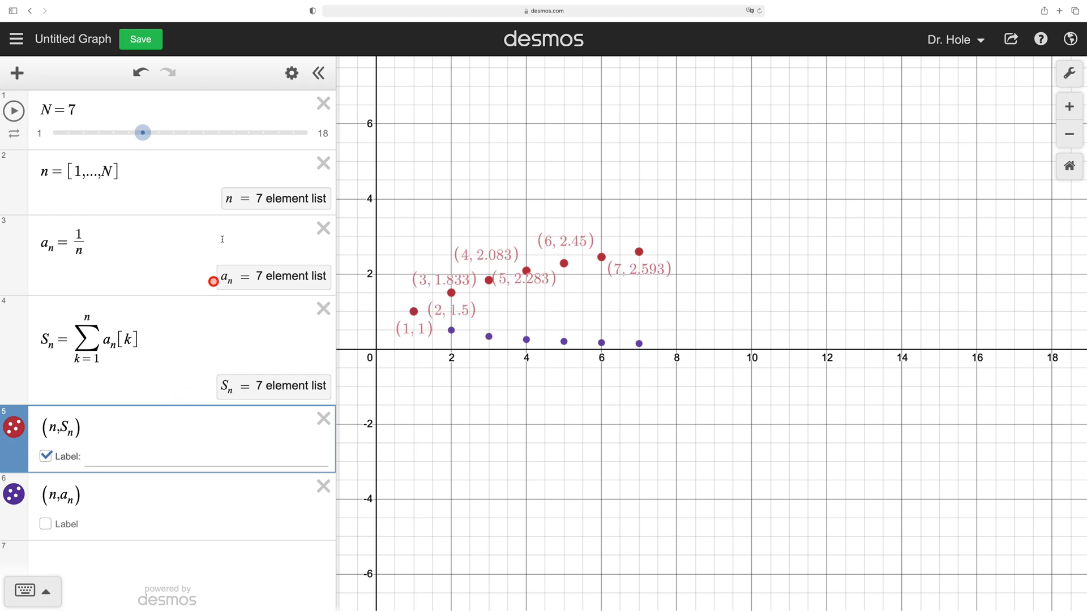
left_click_drag(145, 140, 36, 141)
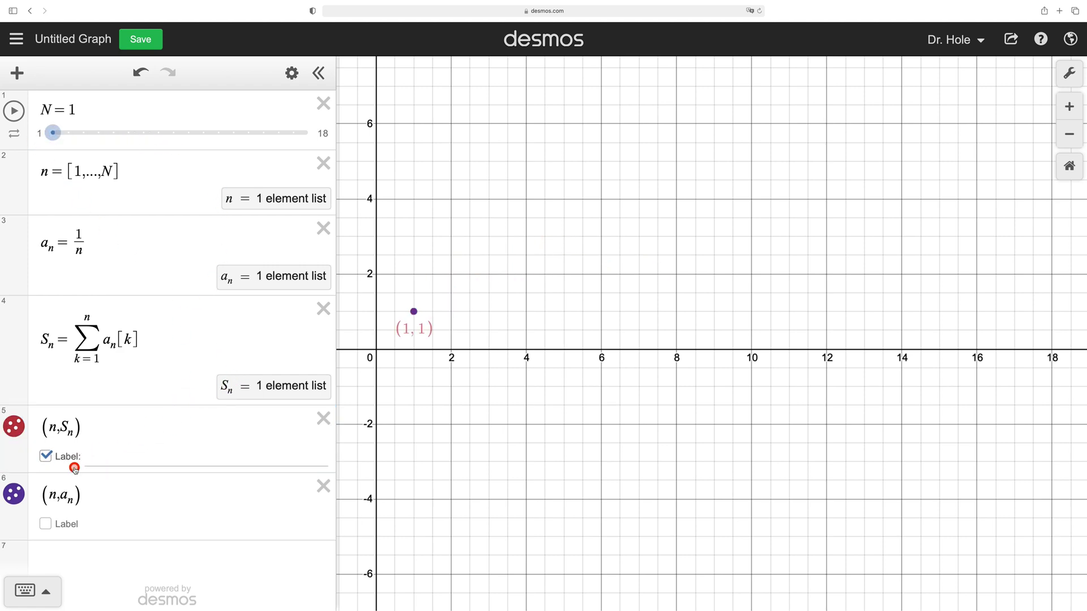
Step: Hide the (n,a_n) points, raise N to 2 to add (2, 1.5), then re-show them
left_click(15, 496)
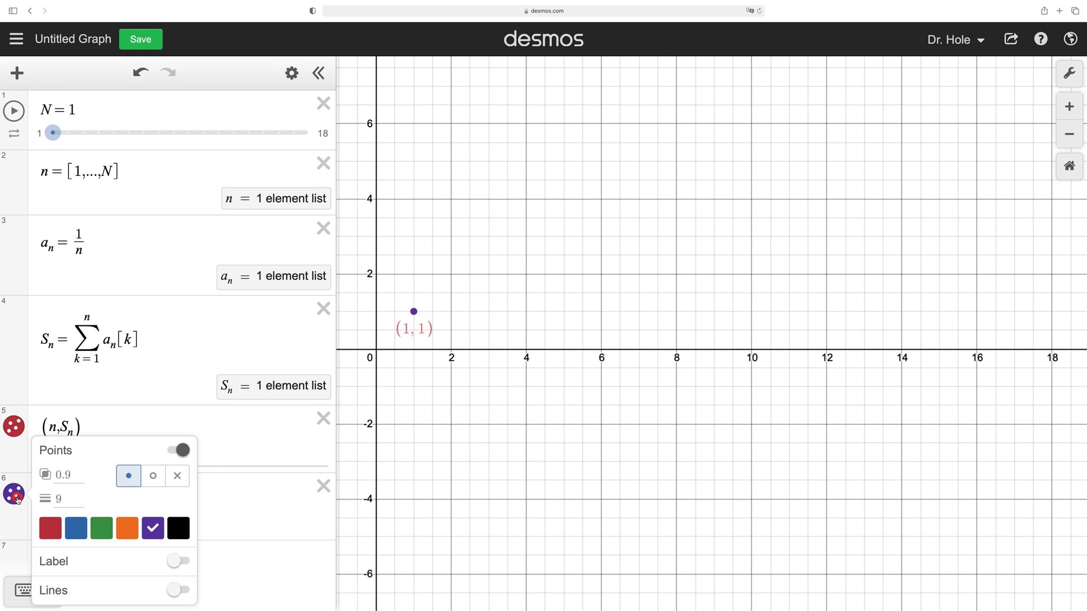
left_click(18, 501)
left_click(17, 501)
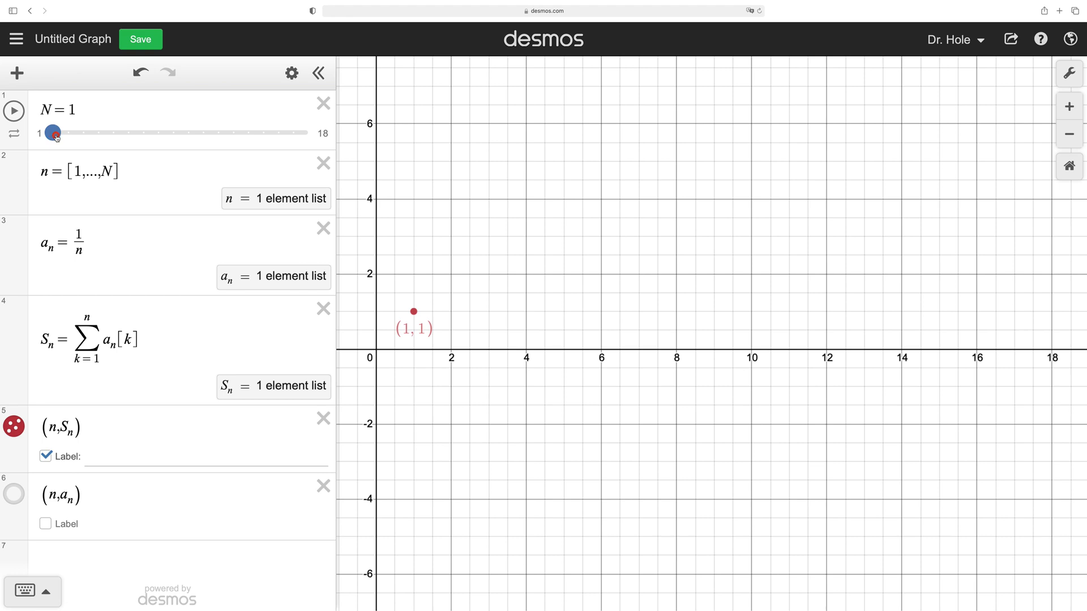
left_click_drag(59, 136, 63, 136)
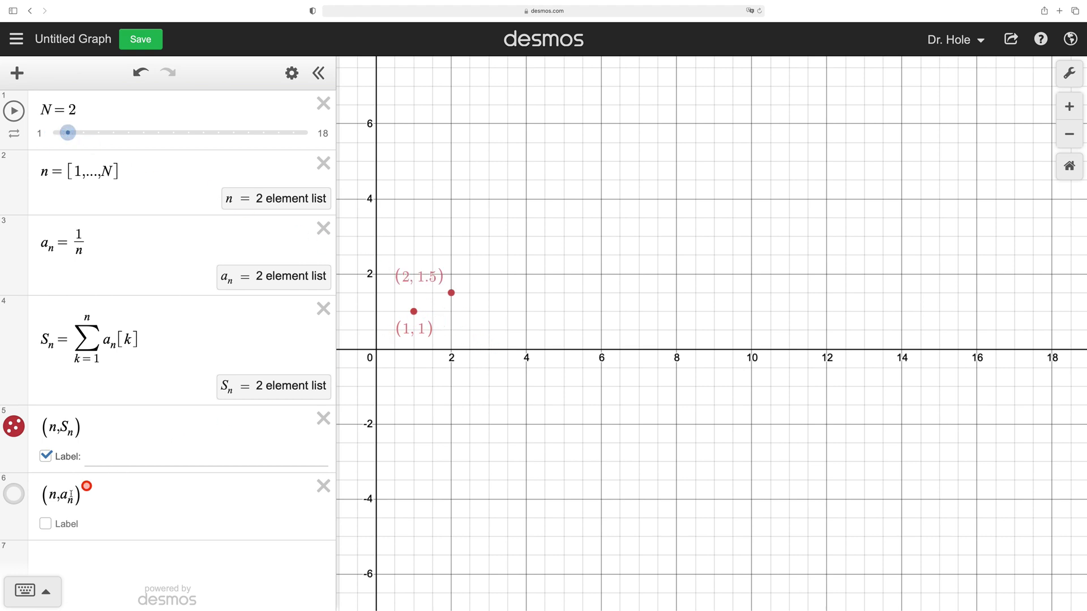
left_click(11, 495)
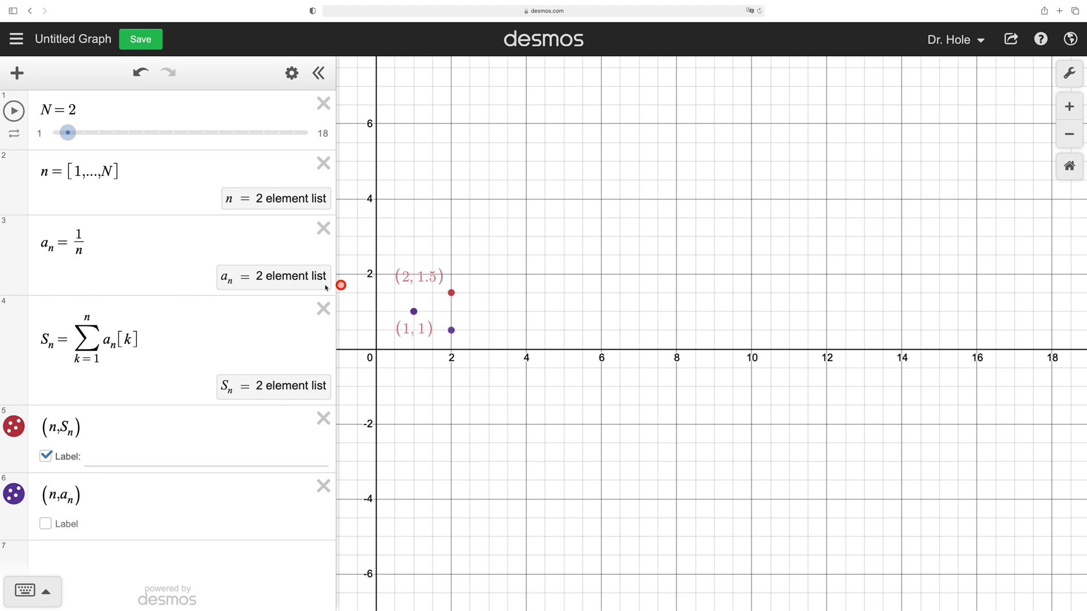
Step: Move N to 3, start N's animation, and turn off the (n,S_n) point labels
left_click_drag(67, 132, 83, 133)
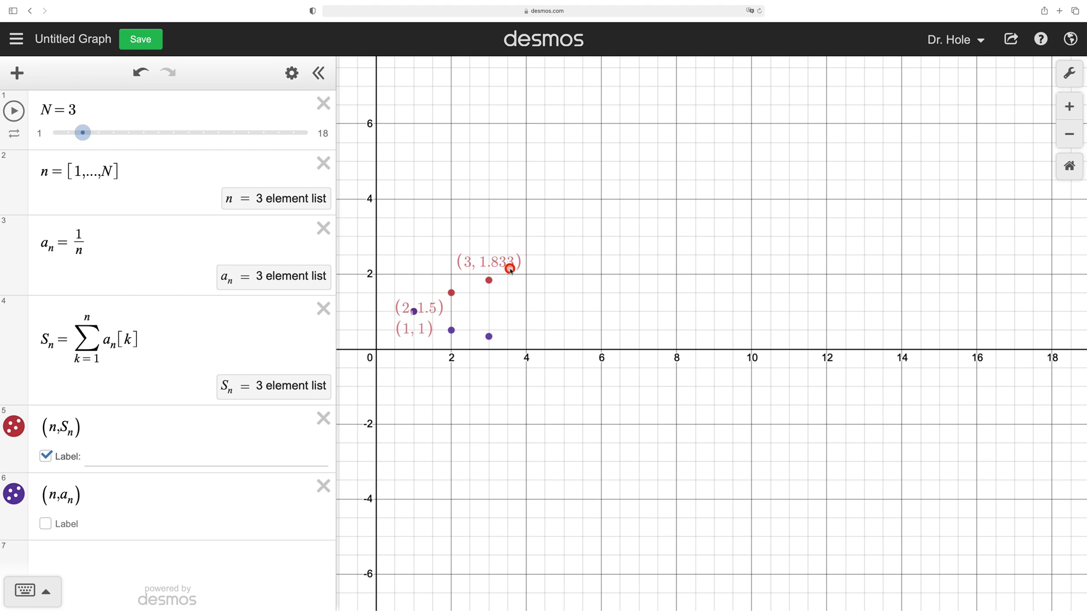
left_click(14, 111)
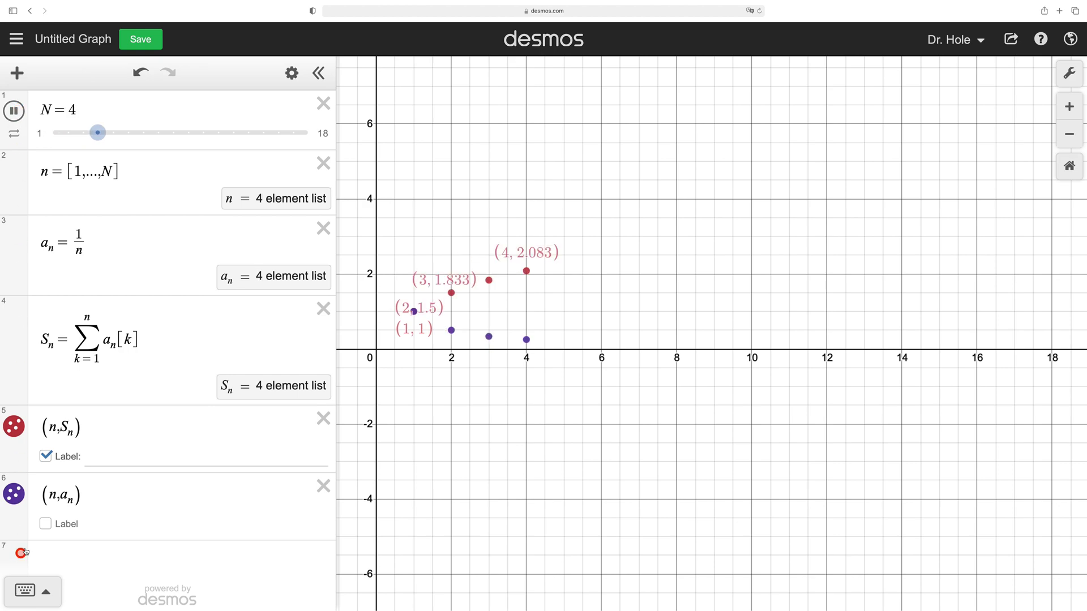
left_click(45, 456)
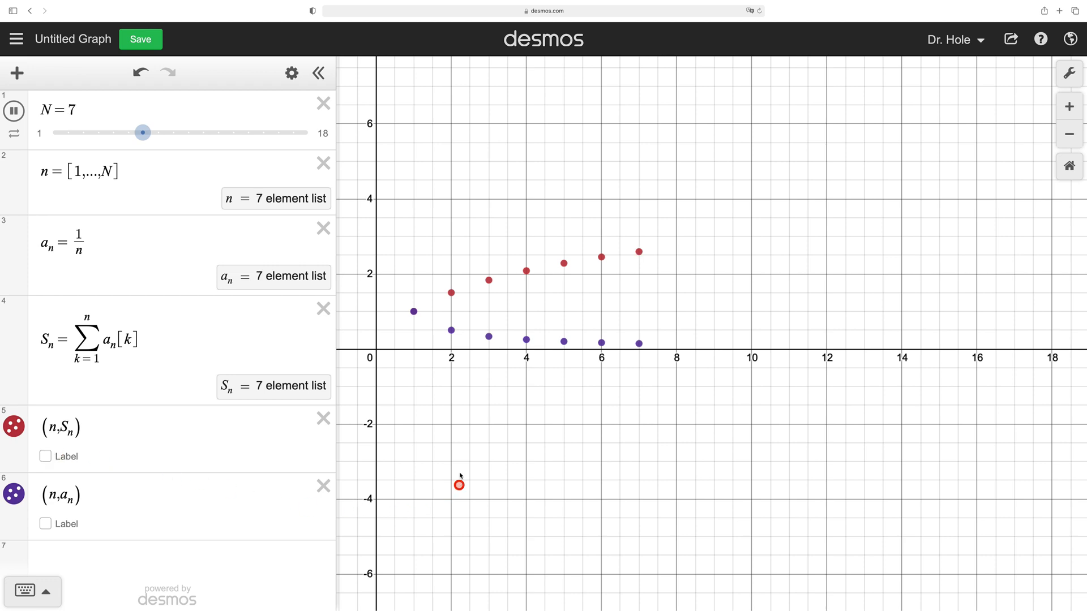